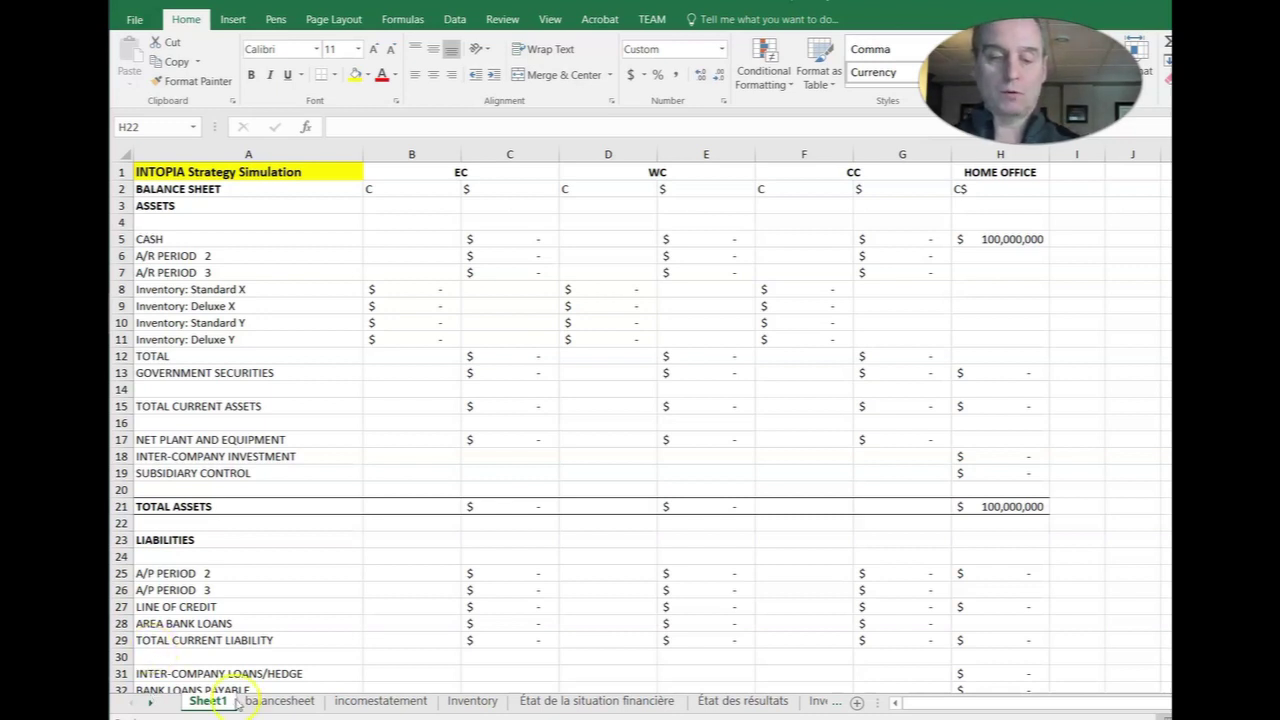
Examine the Home Office column's cash and common stock at par on the Sheet1 balance sheet.
click(624, 367)
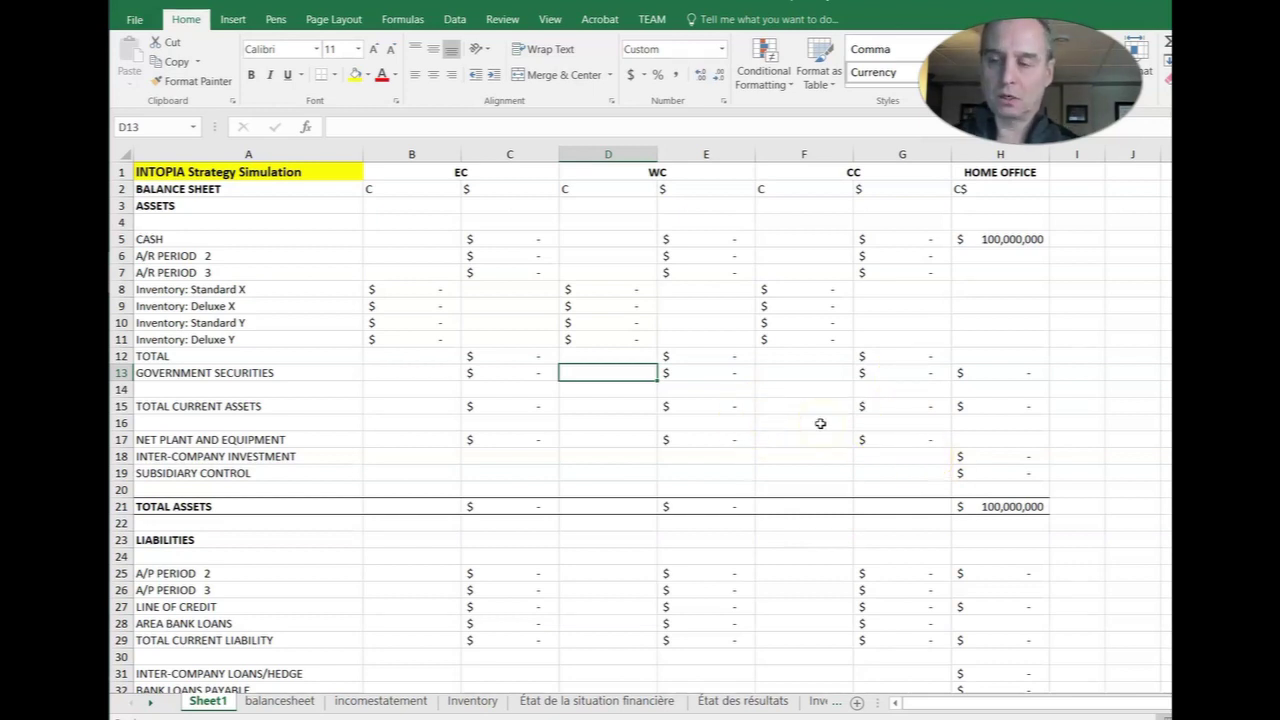
click(999, 168)
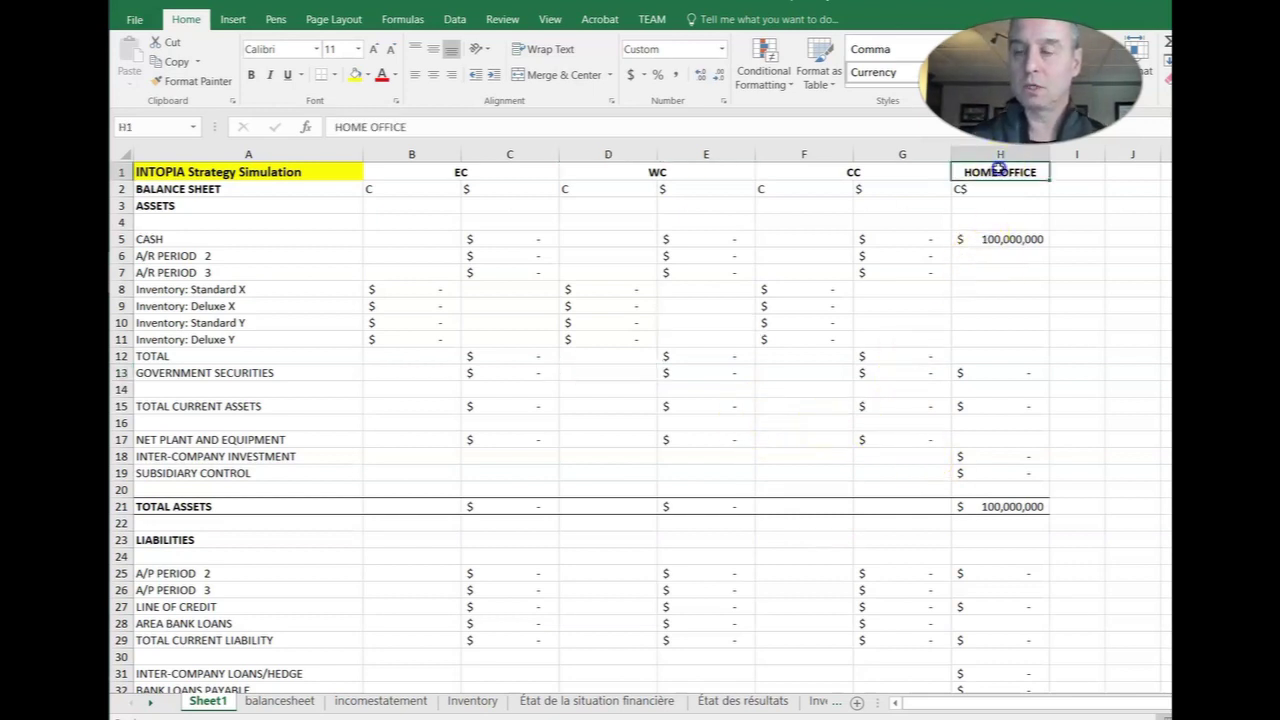
drag(999, 168, 1000, 237)
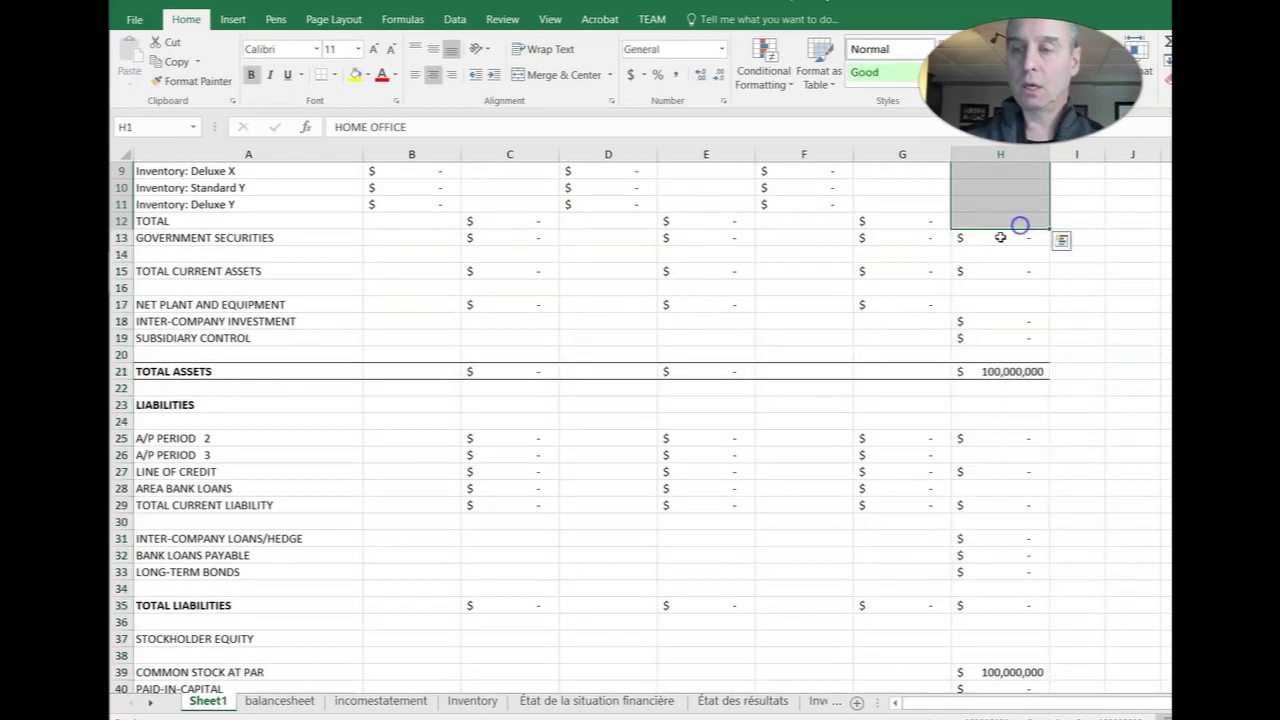
scroll(1000, 237, up, 3)
click(1000, 236)
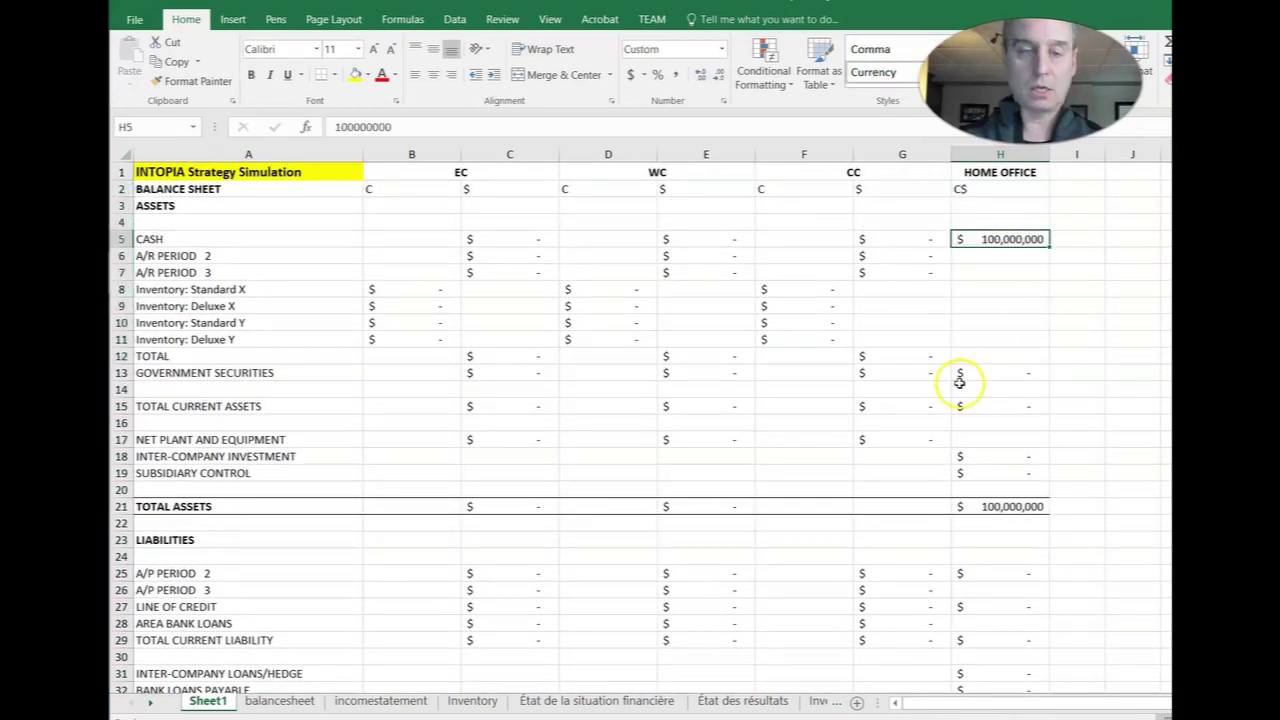
scroll(959, 382, down, 8)
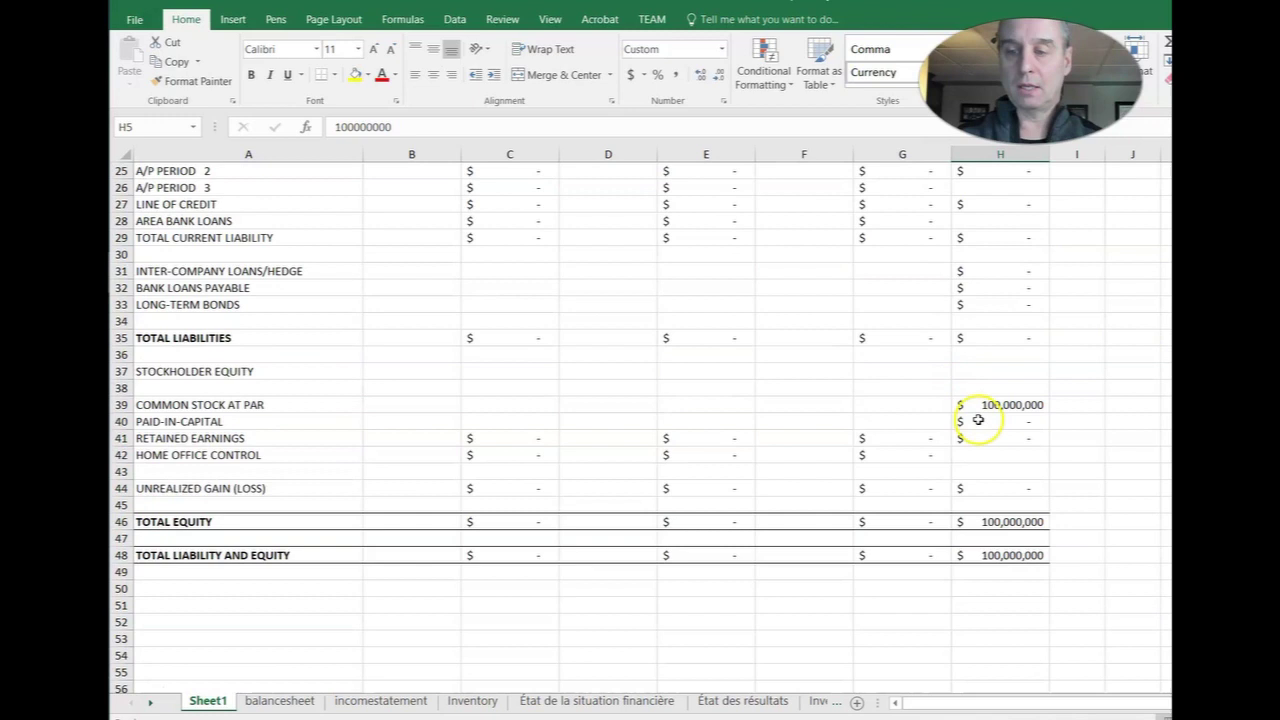
click(997, 405)
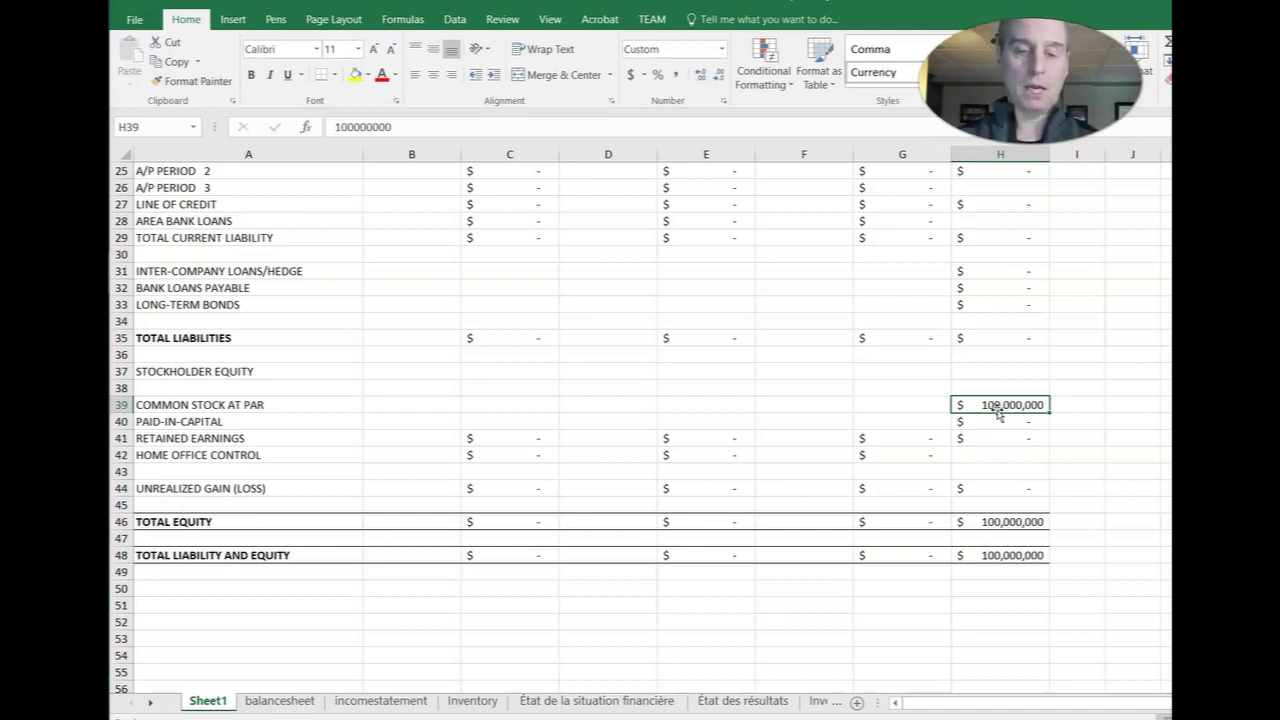
Go through the EC, WC and CC area headings of the Sheet1 balance sheet.
scroll(998, 414, up, 8)
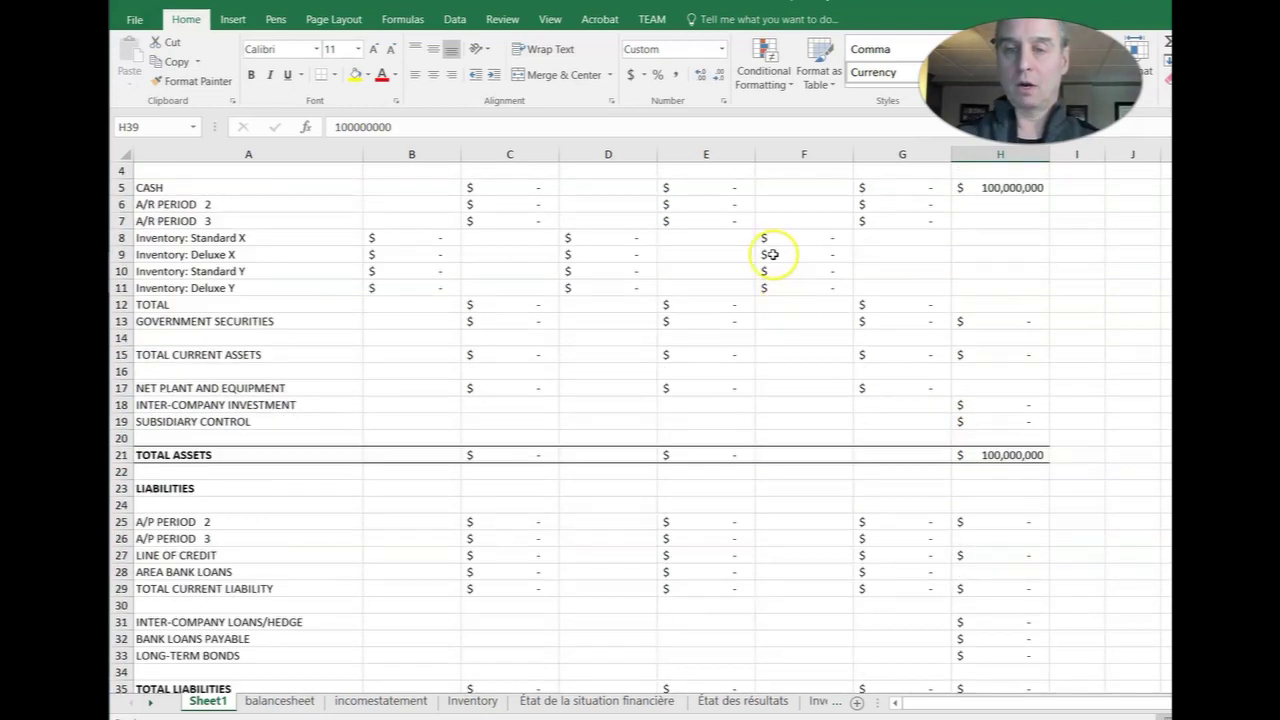
click(481, 176)
click(690, 172)
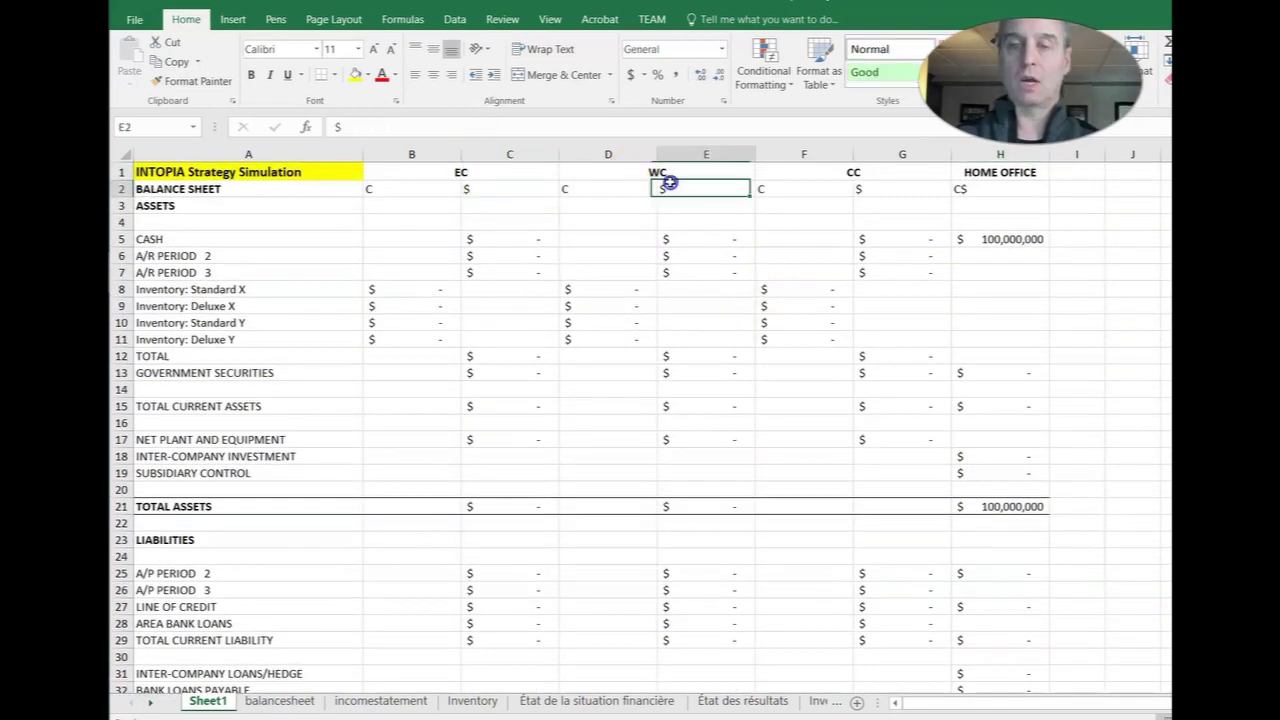
click(832, 172)
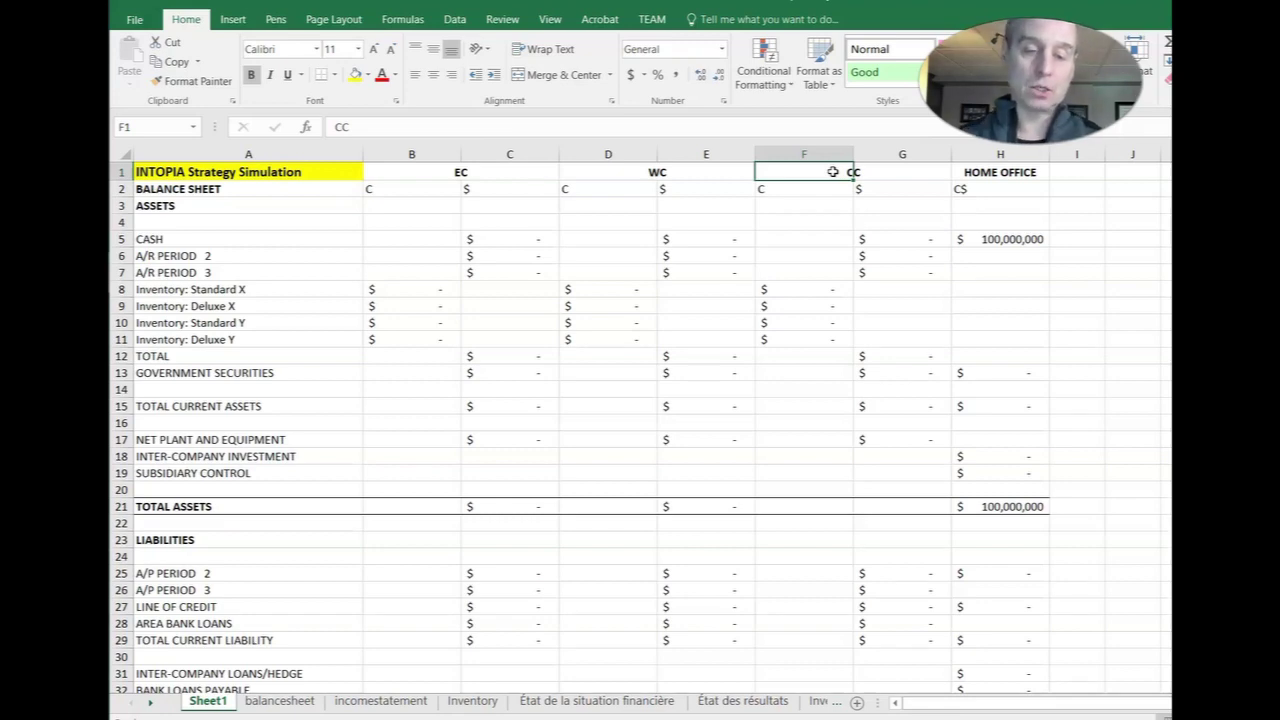
Open the balancesheet worksheet and compare the cash amounts of the Home Office and CC.
click(305, 702)
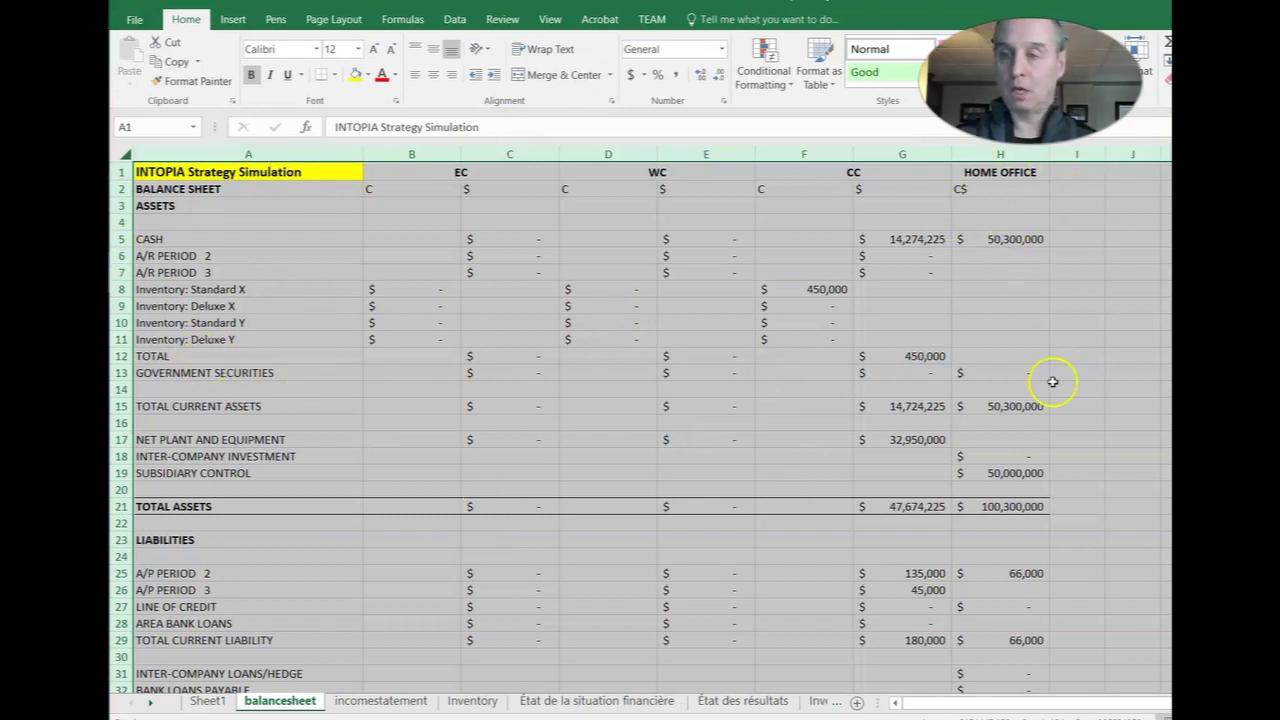
click(1003, 240)
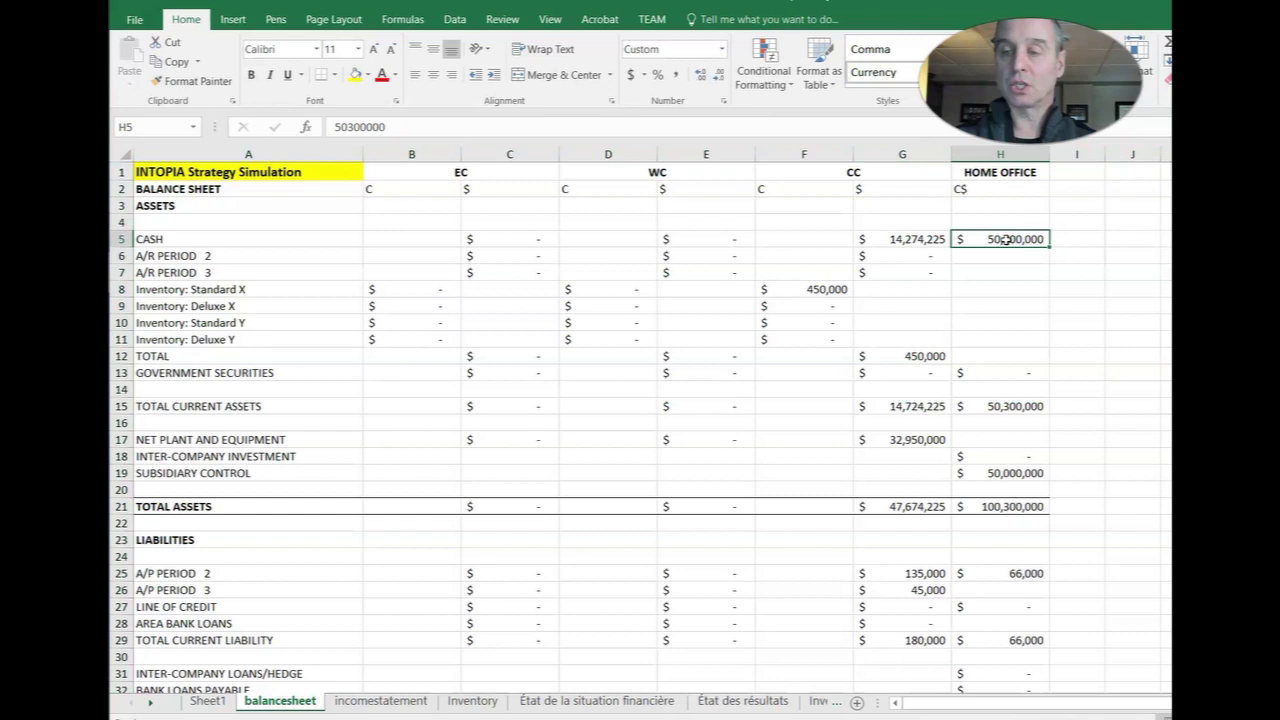
click(913, 240)
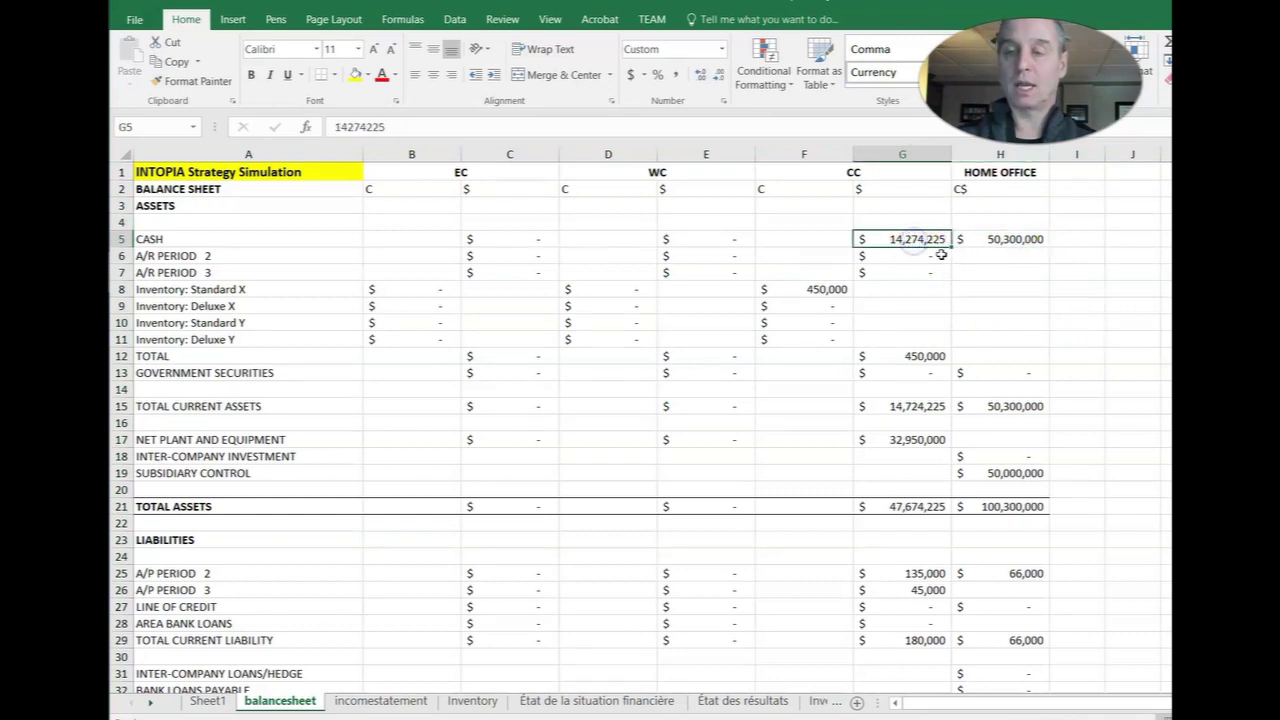
click(1018, 244)
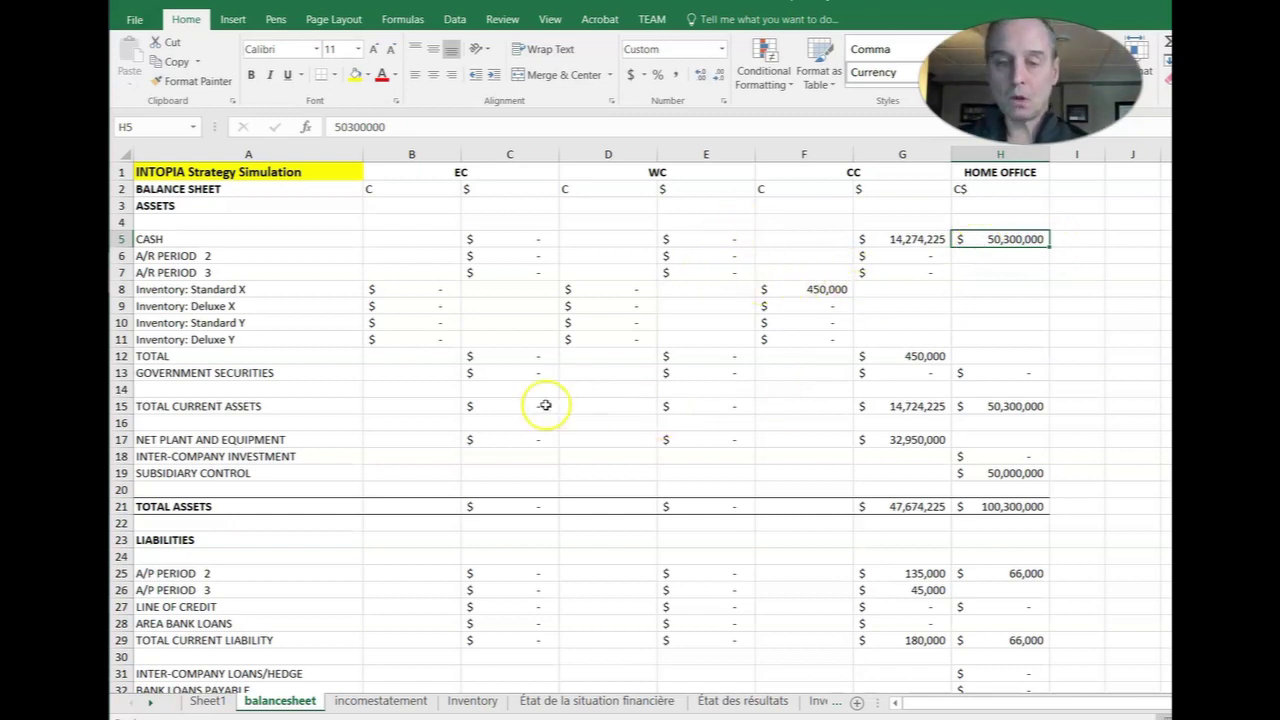
Highlight the Subsidiary Control row in yellow from column A to H and select its Home Office amount.
drag(268, 474, 995, 473)
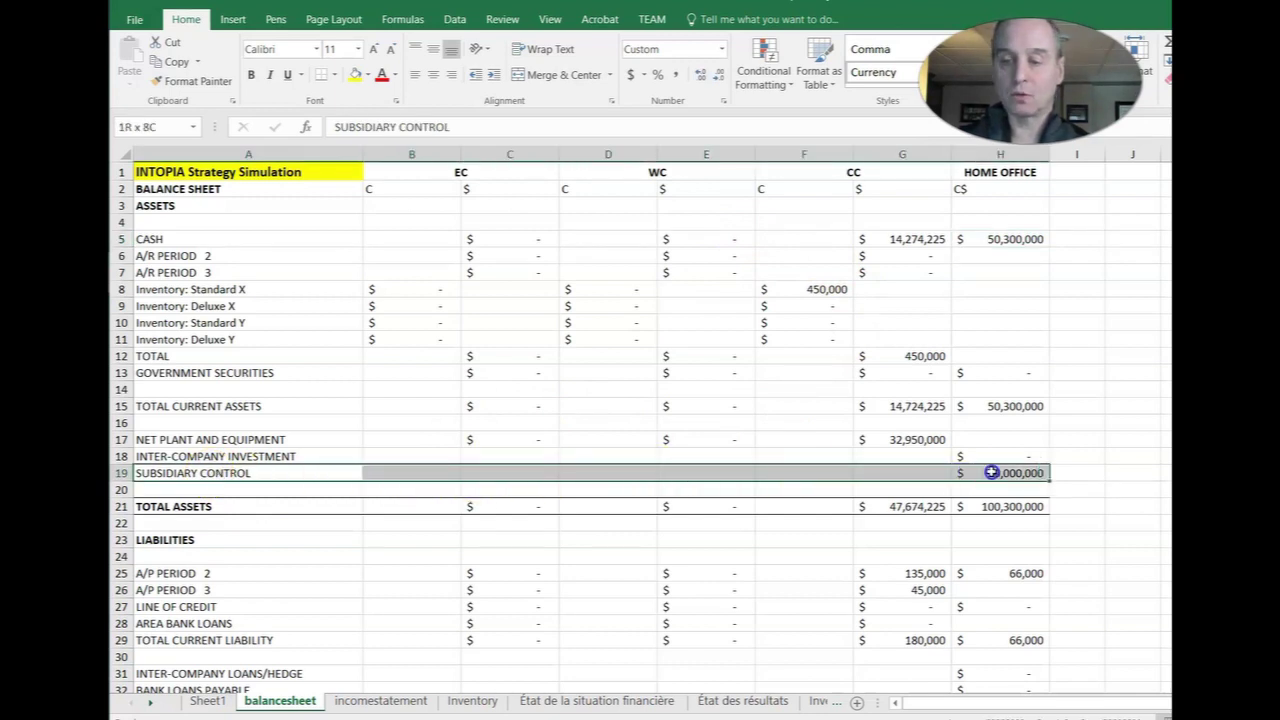
click(355, 75)
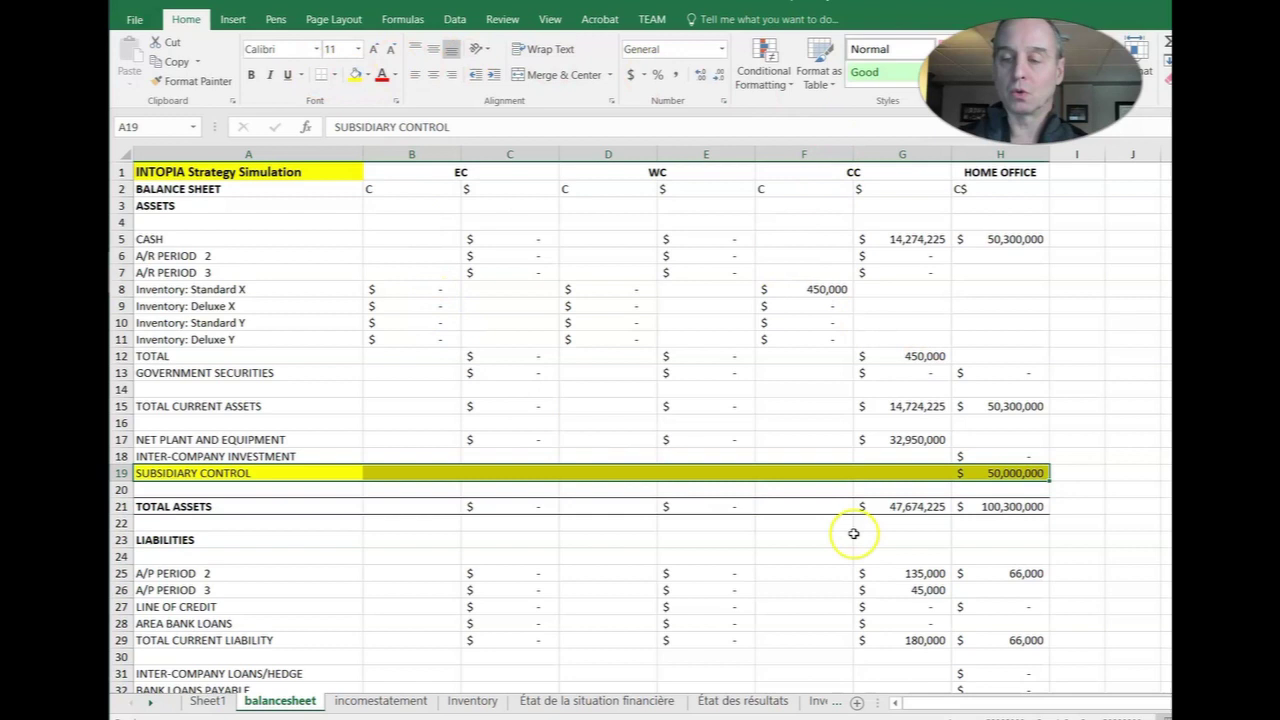
click(1025, 470)
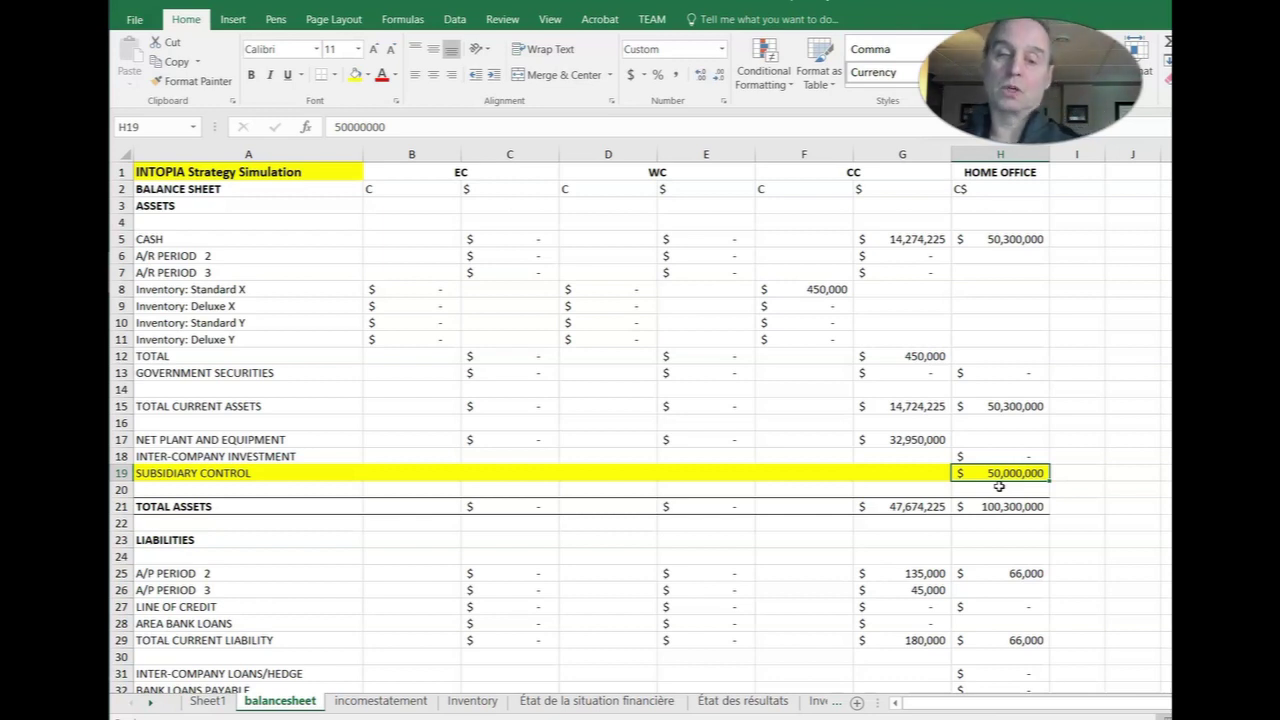
Freeze the panes at cell B3 so the two heading rows and the label column stay in view.
click(420, 204)
click(550, 19)
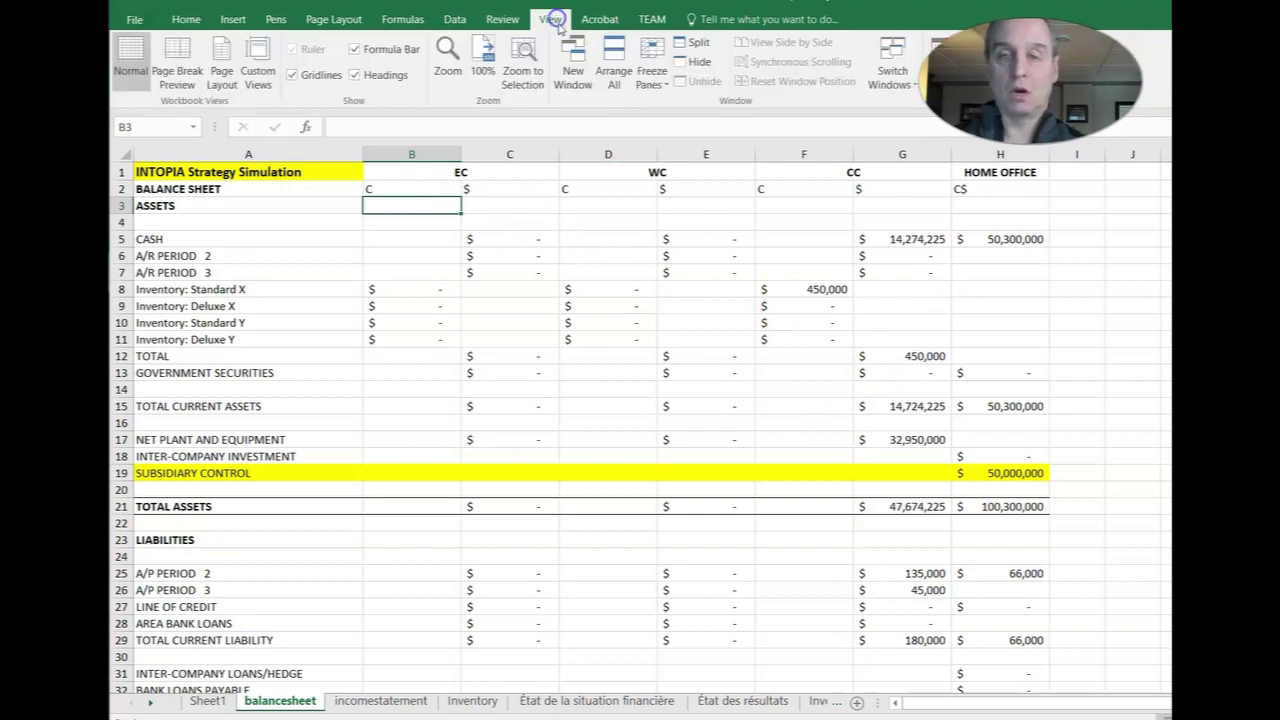
click(648, 75)
click(688, 112)
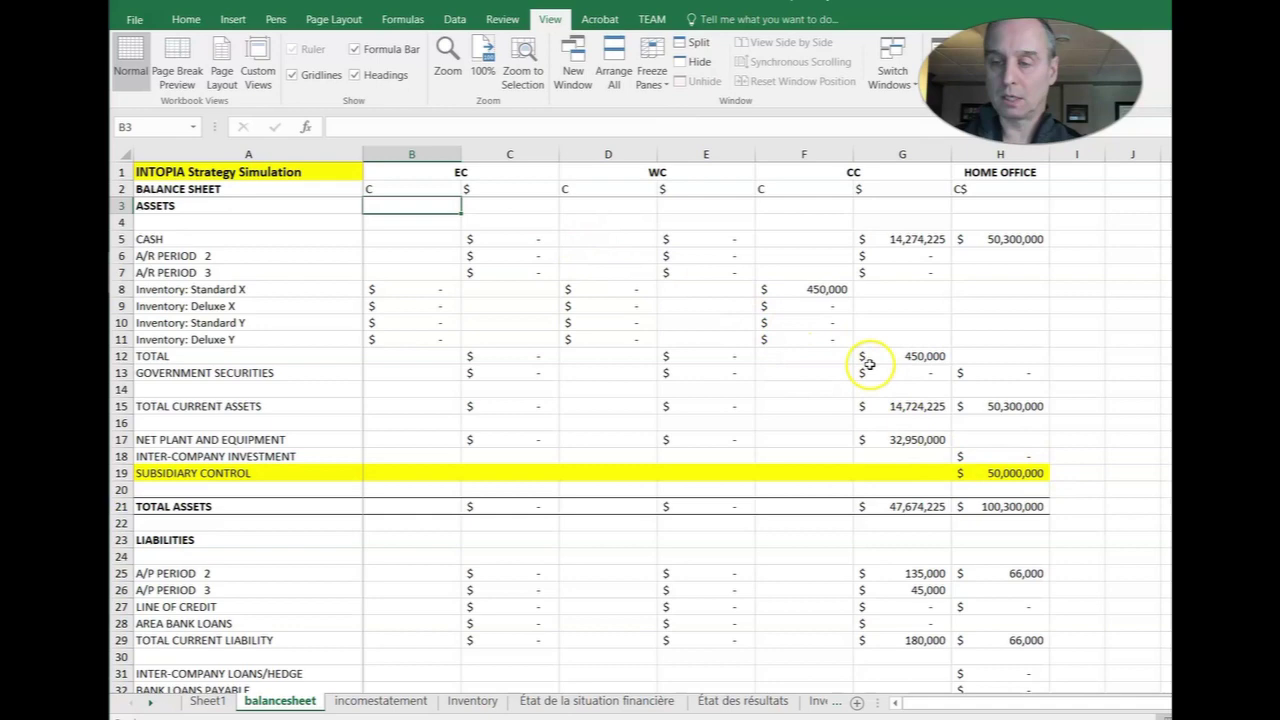
Highlight the Home Office Control row under stockholder equity in yellow from column A to H.
scroll(1000, 381, down, 6)
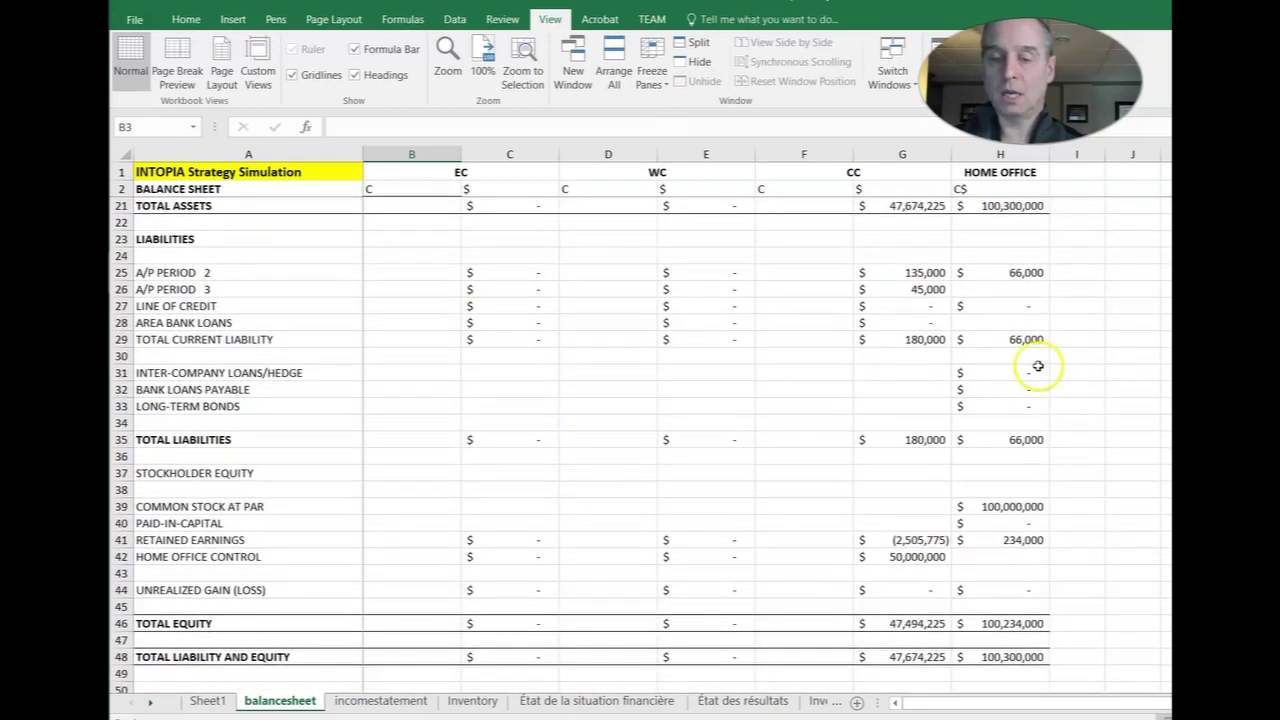
scroll(1000, 381, down, 2)
click(281, 455)
drag(281, 455, 999, 464)
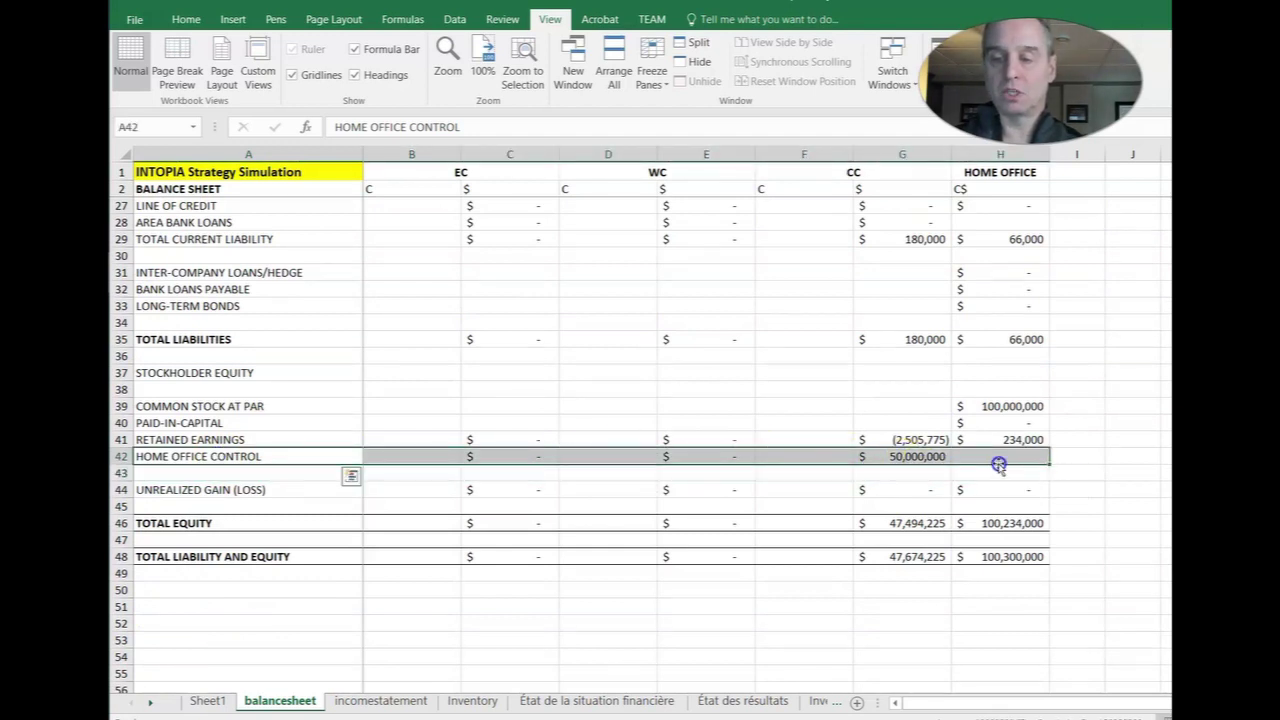
click(187, 20)
click(355, 74)
click(661, 306)
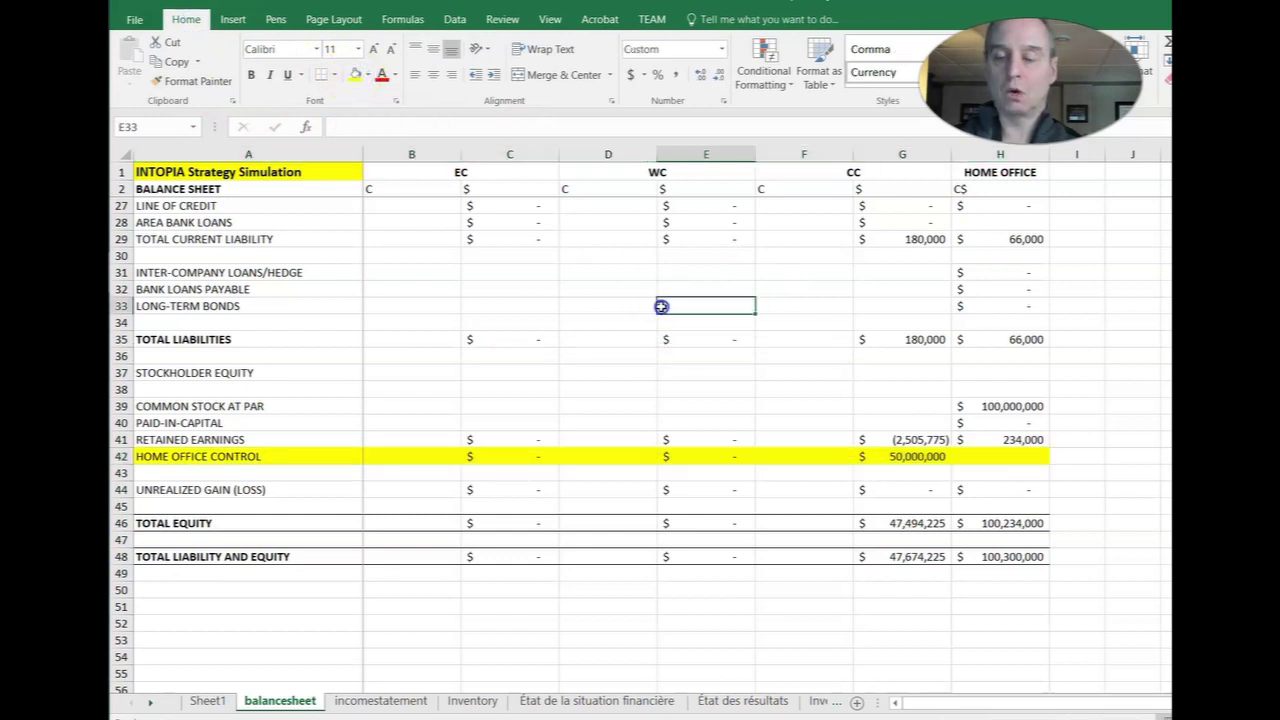
Compare CC's Home Office Control amount with its cash on the balance sheet.
click(905, 456)
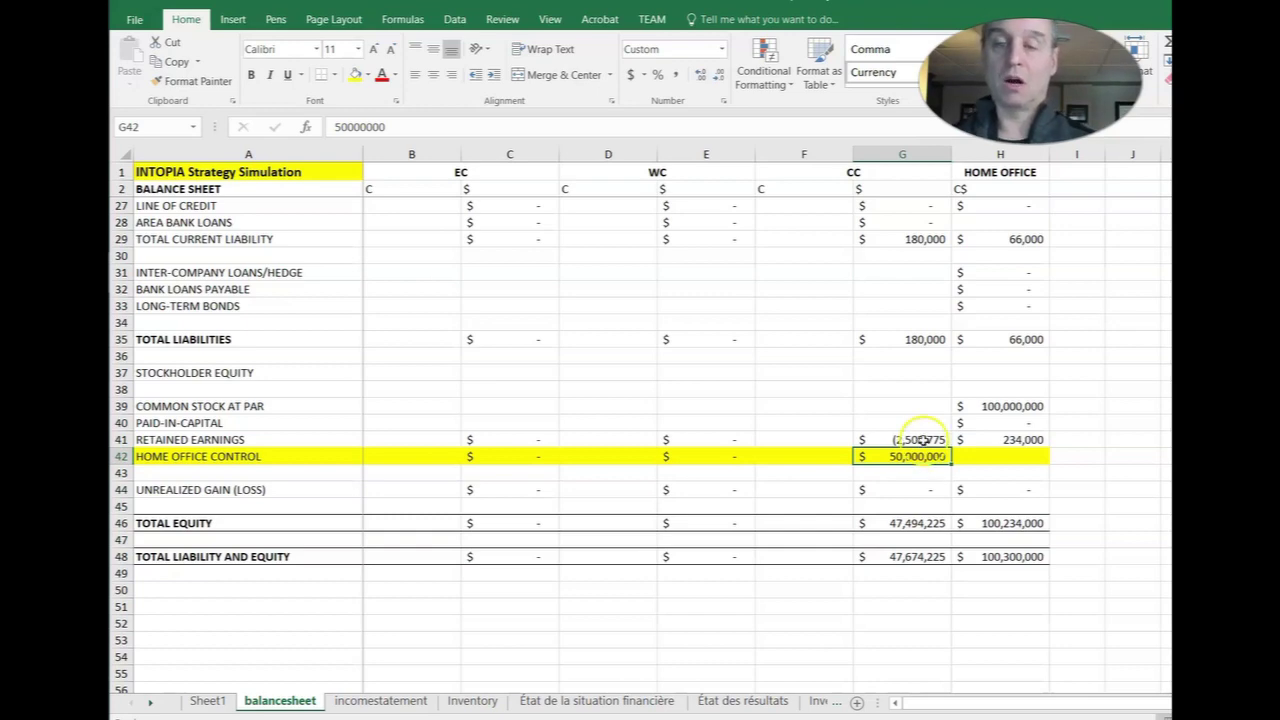
scroll(915, 453, up, 8)
click(903, 235)
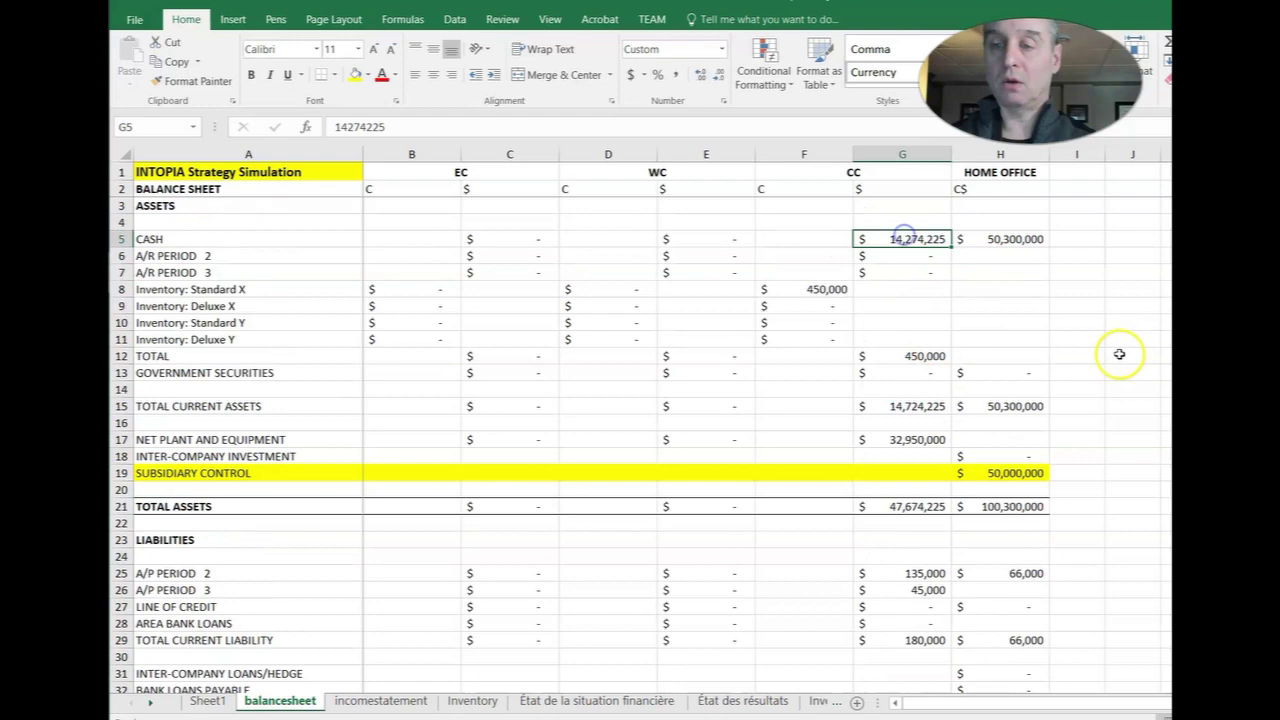
scroll(957, 352, down, 5)
scroll(957, 352, down, 4)
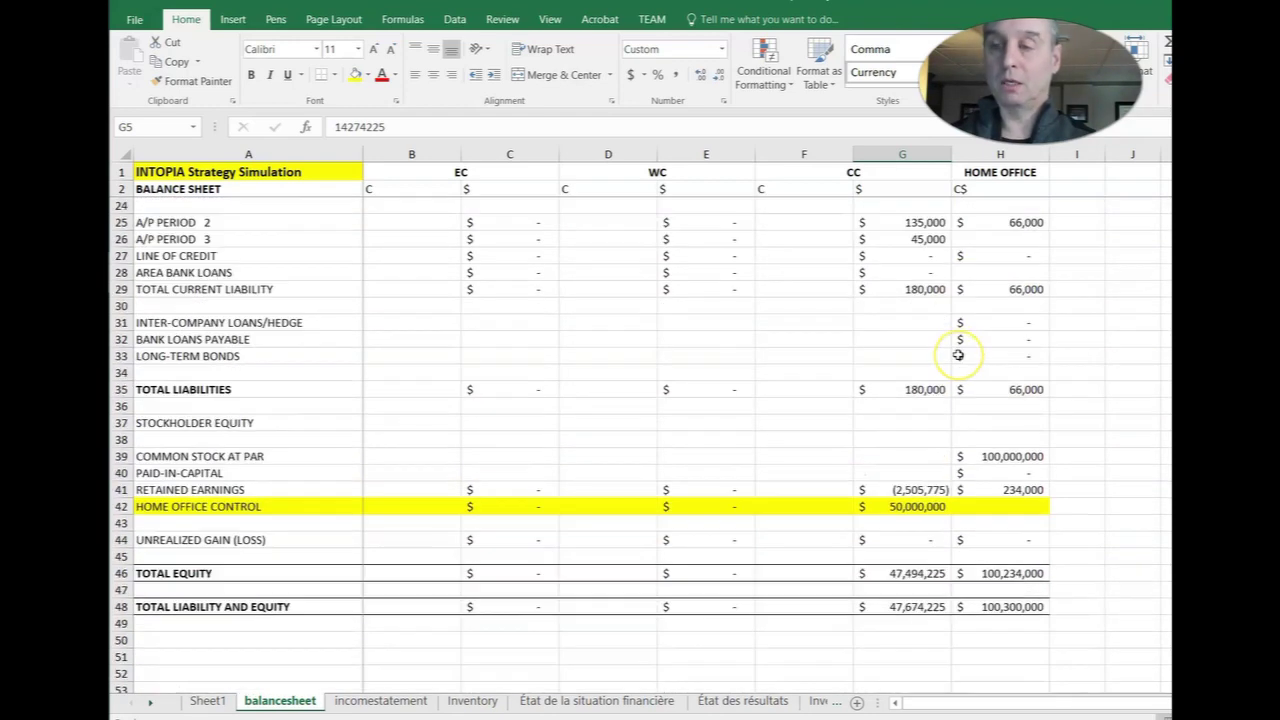
click(905, 406)
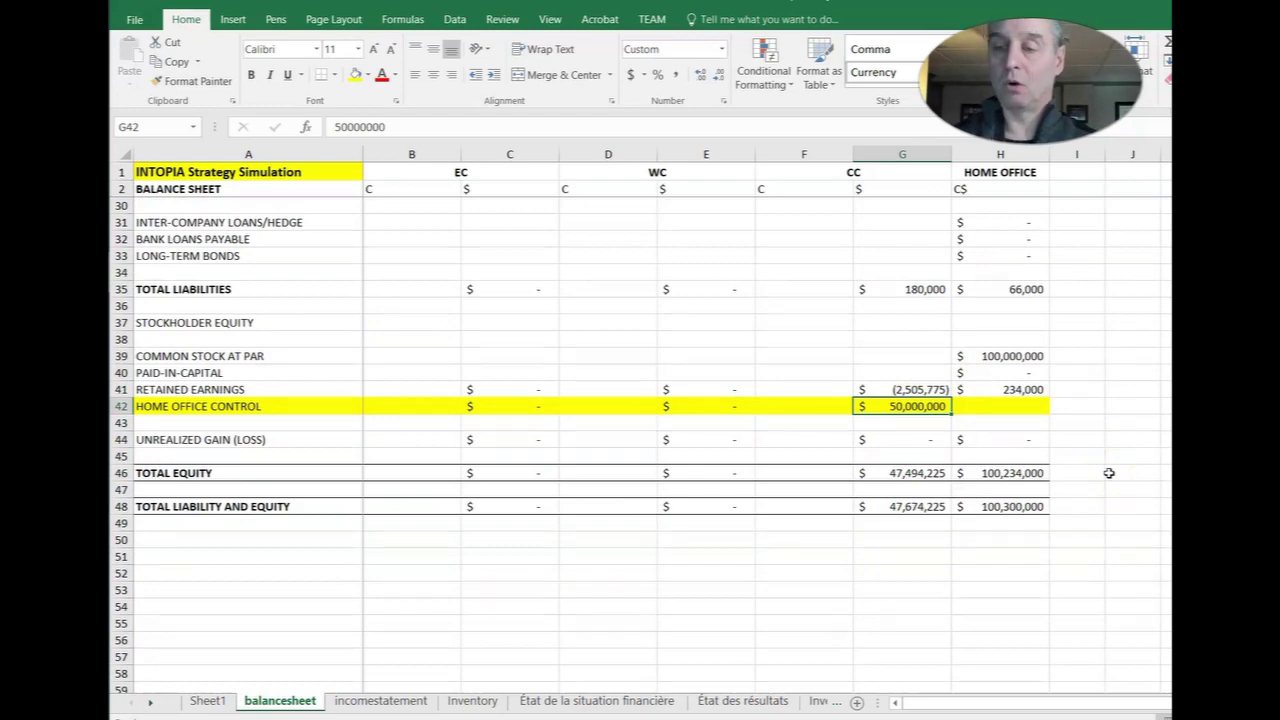
Examine CC's cash and its net plant and equipment in the assets section.
scroll(809, 357, up, 10)
click(922, 239)
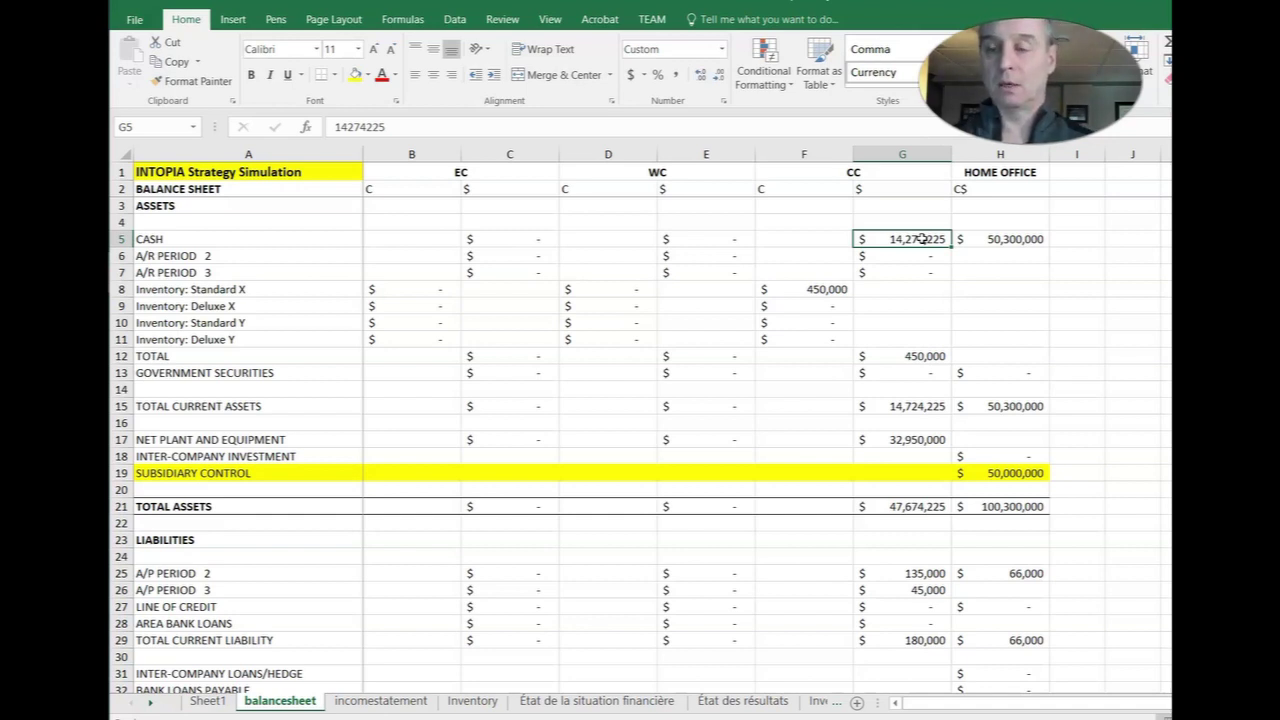
drag(312, 440, 863, 429)
click(920, 440)
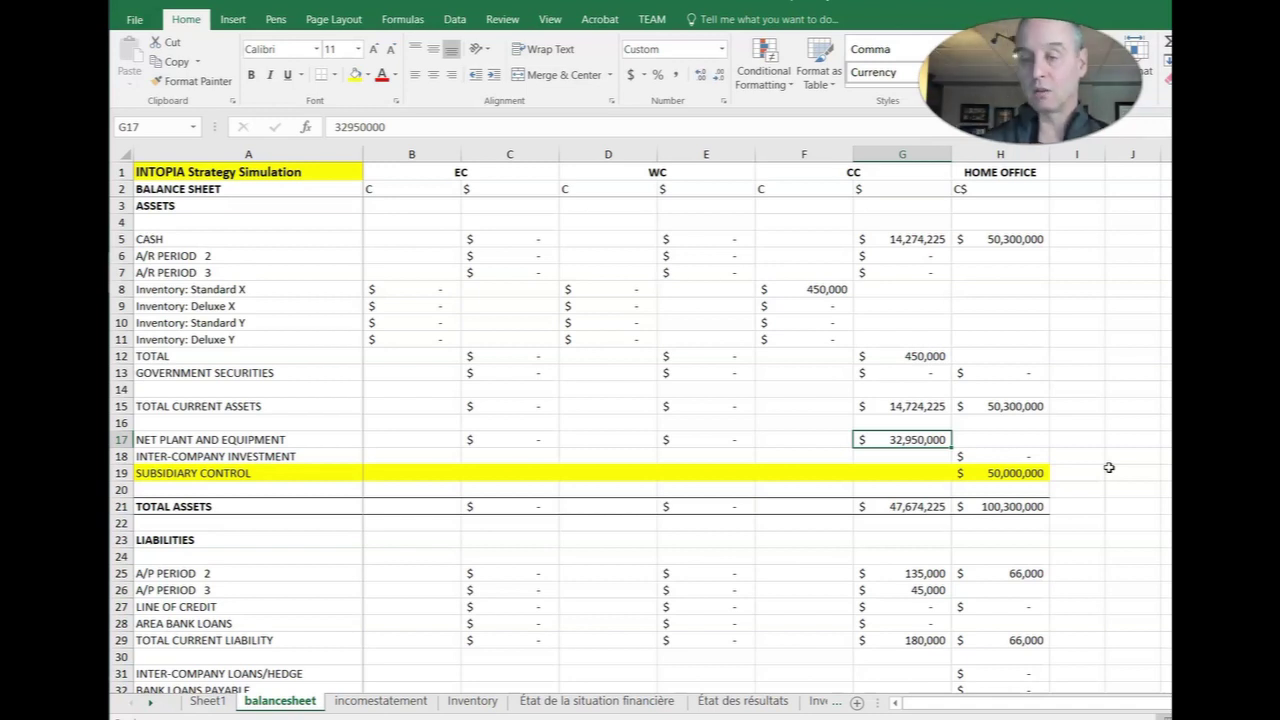
Open the recent workbook DATALOG-English (2) from the Downloads folder.
click(135, 20)
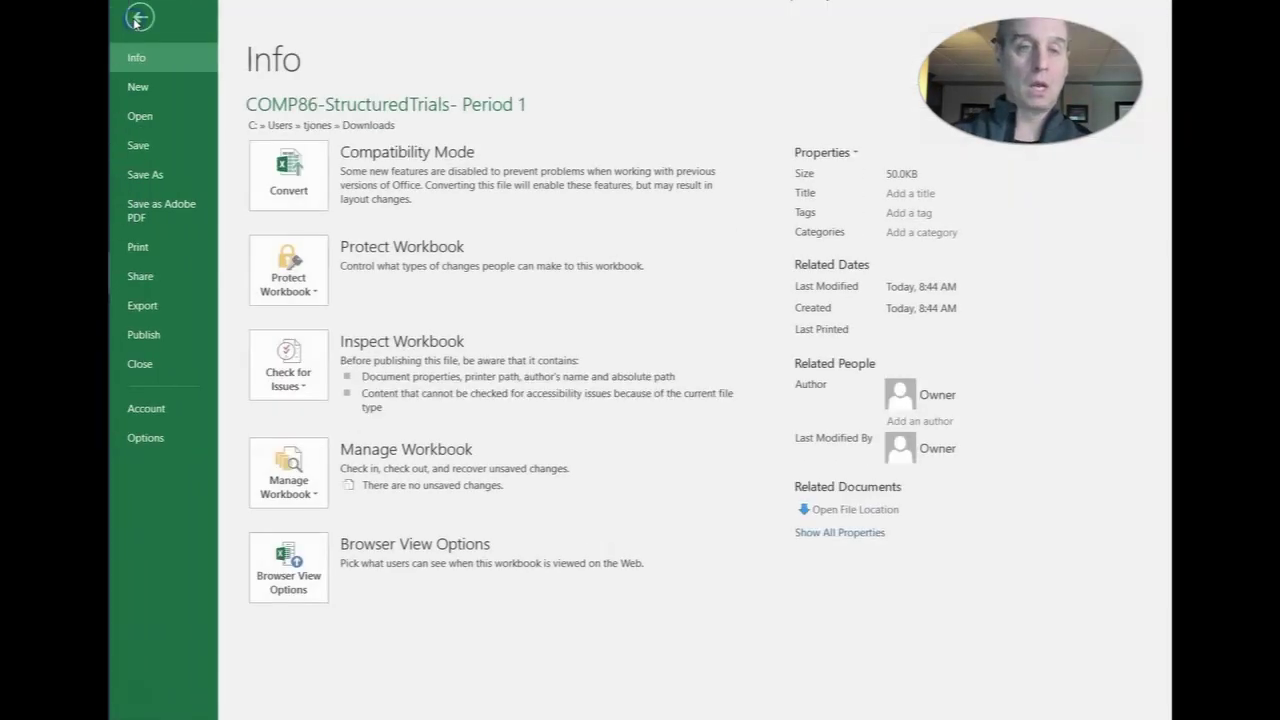
click(163, 120)
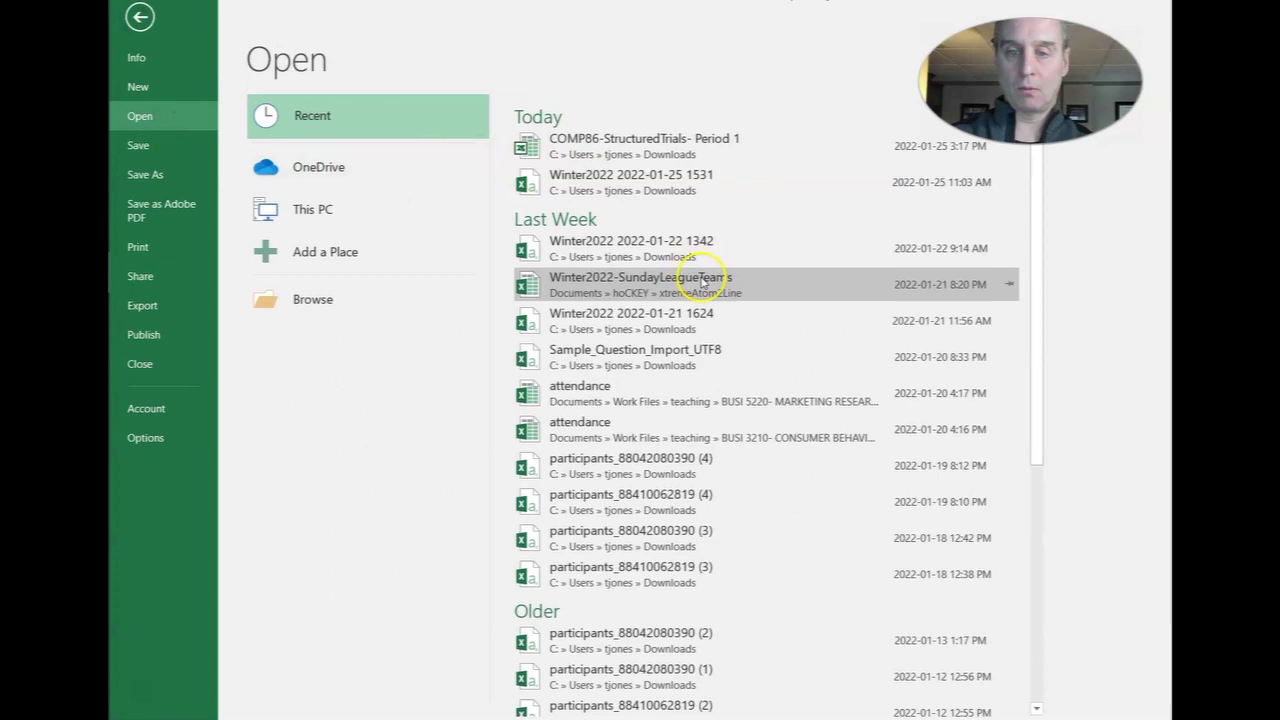
scroll(700, 430, down, 5)
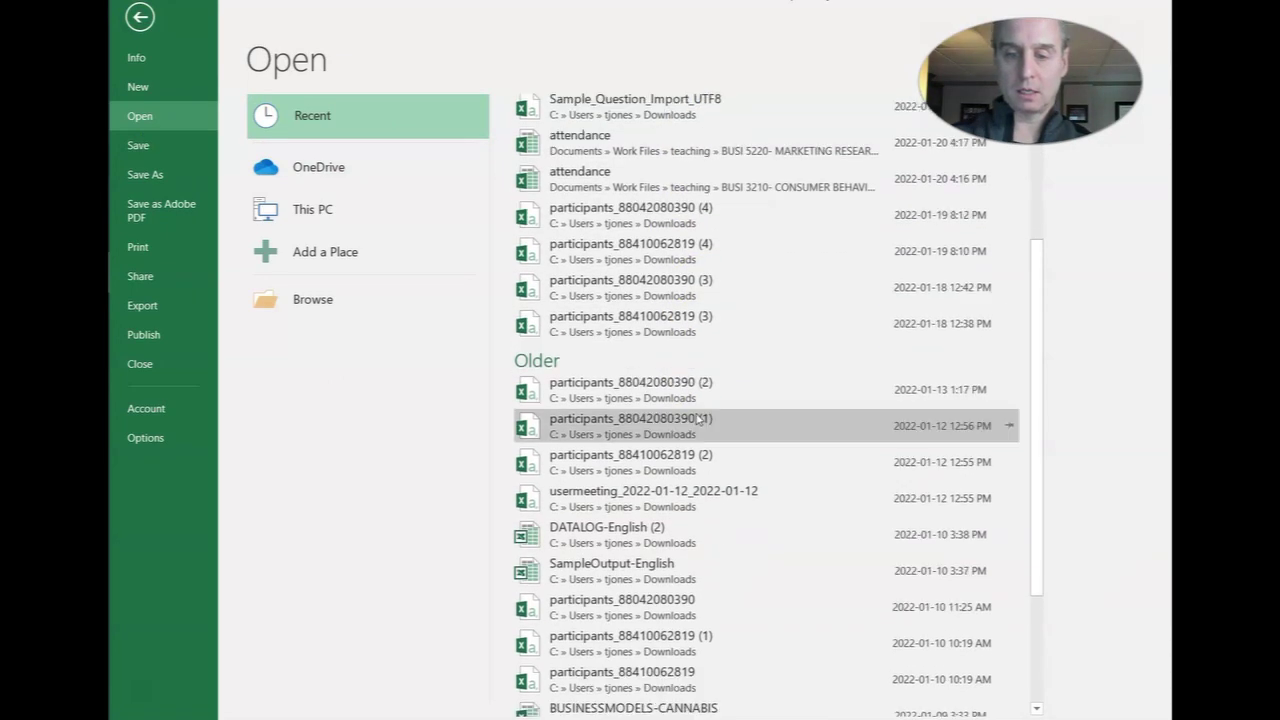
click(645, 535)
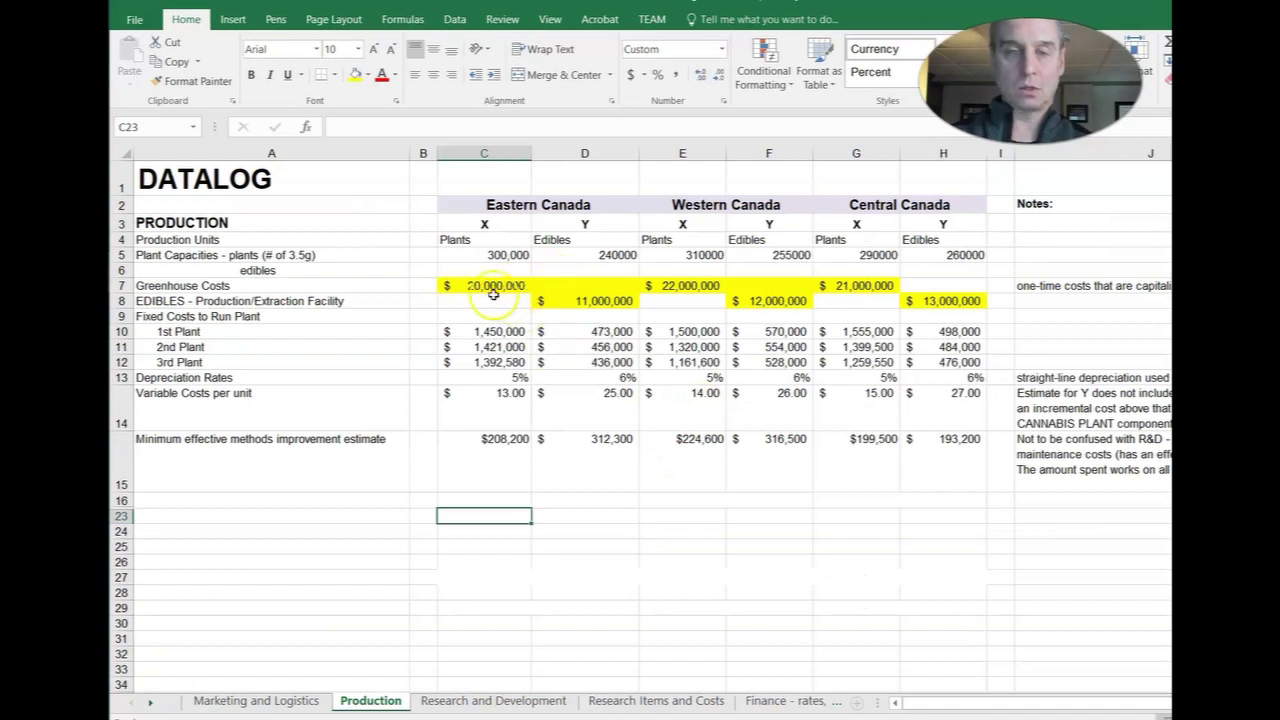
Check Central Canada's greenhouse cost and edibles production facility cost on the Production sheet.
click(860, 288)
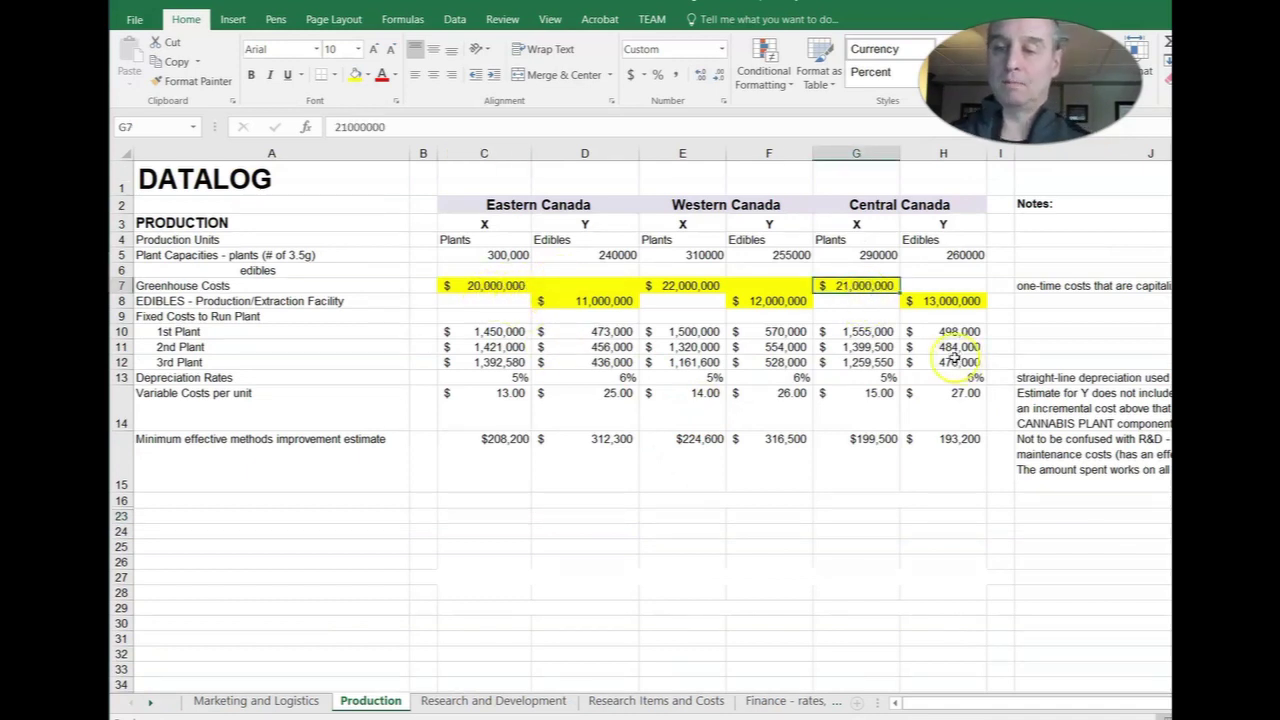
click(880, 291)
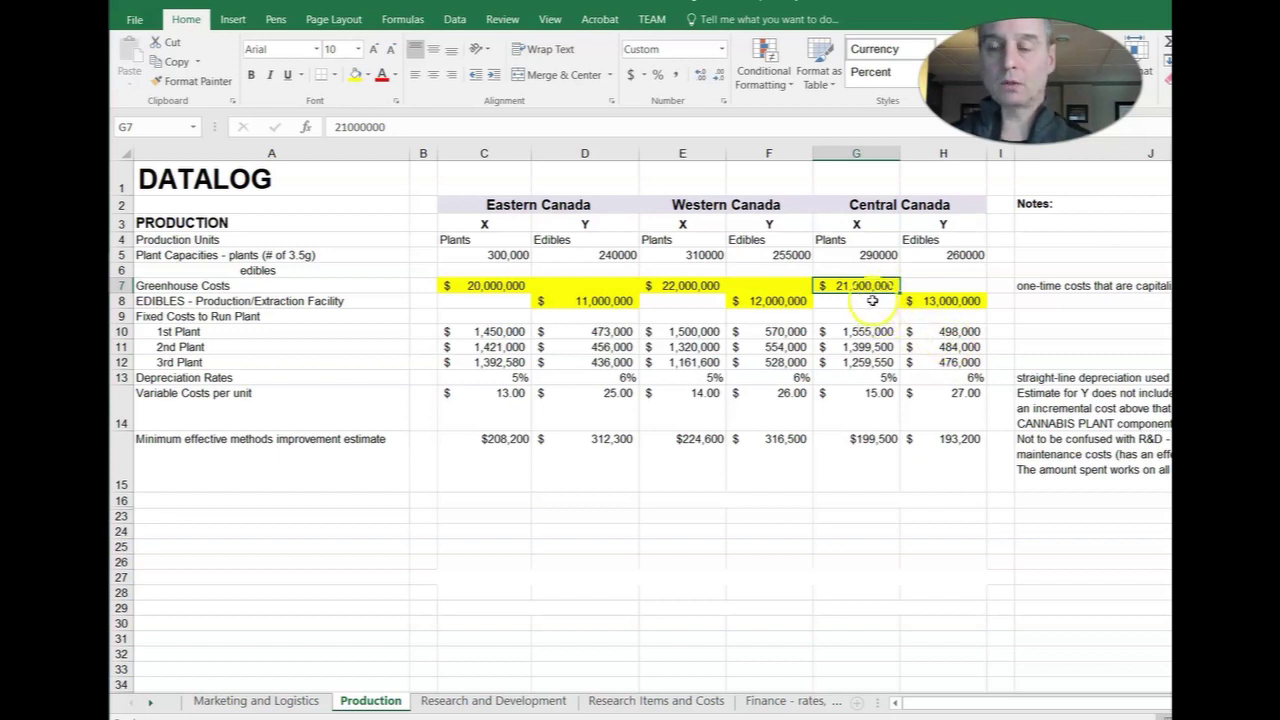
click(930, 301)
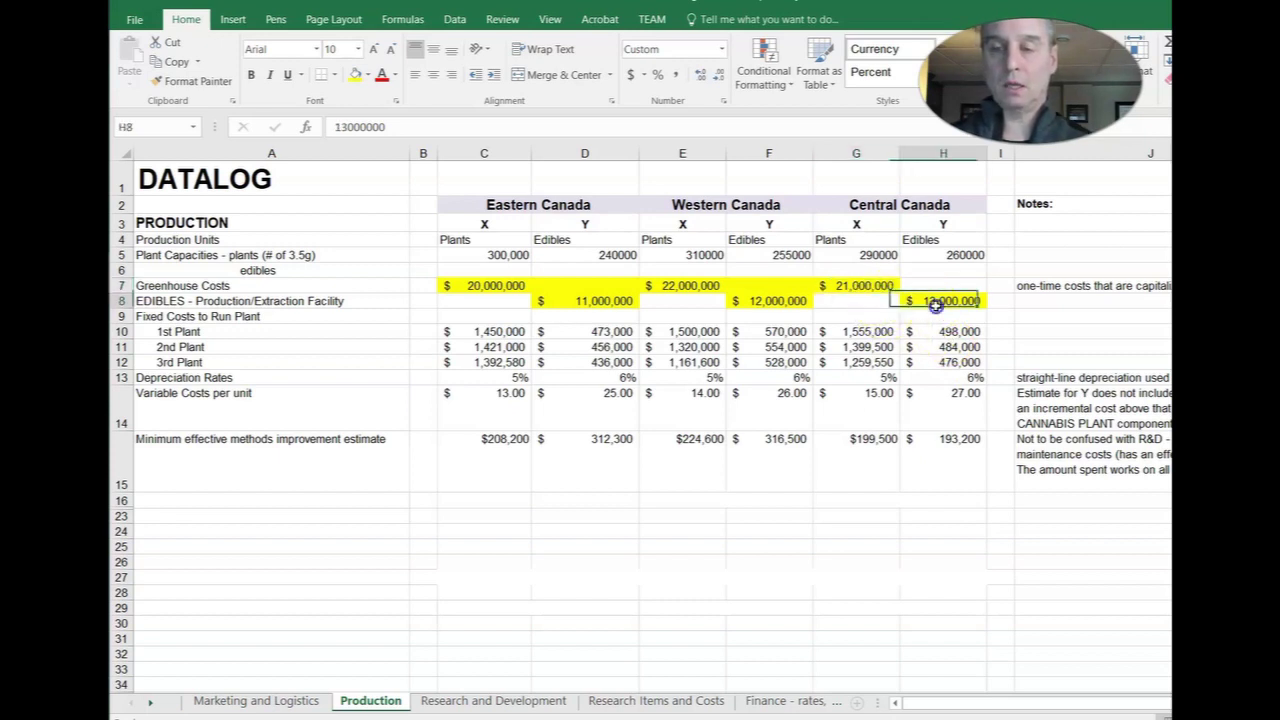
click(857, 284)
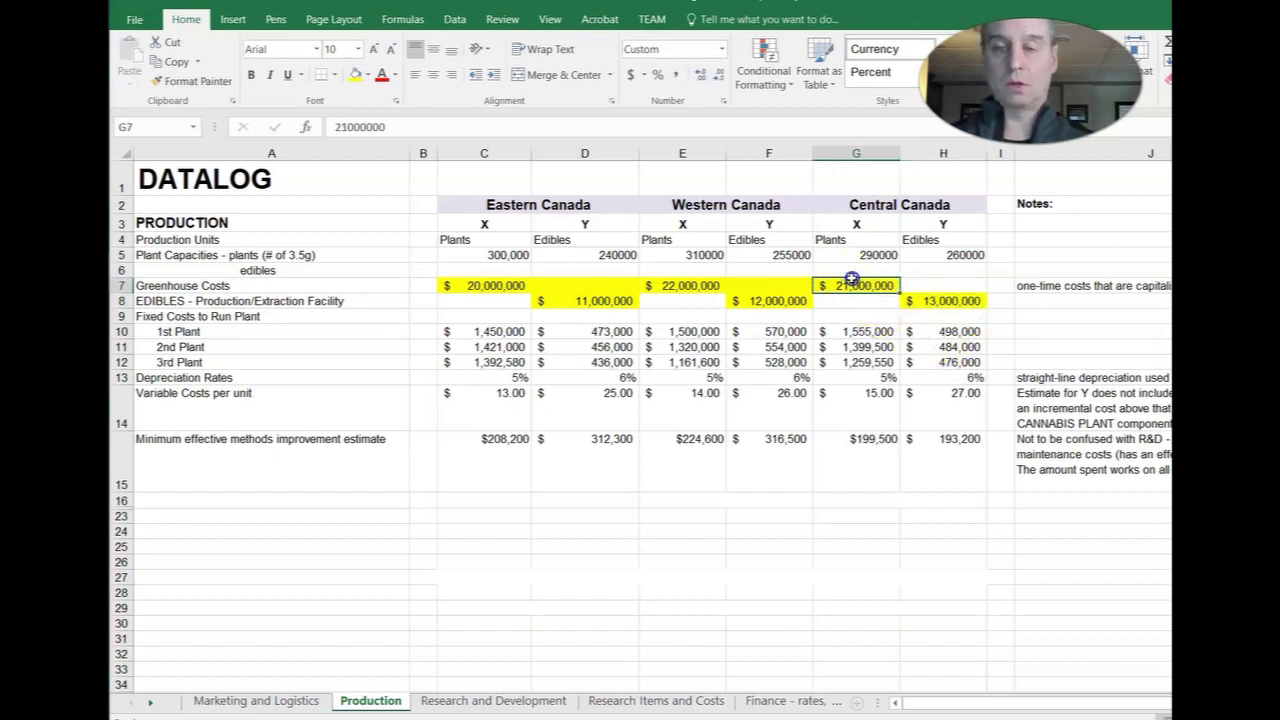
Check Central Canada's edibles production facility cost and its plants' depreciation rate on the Production sheet.
click(944, 304)
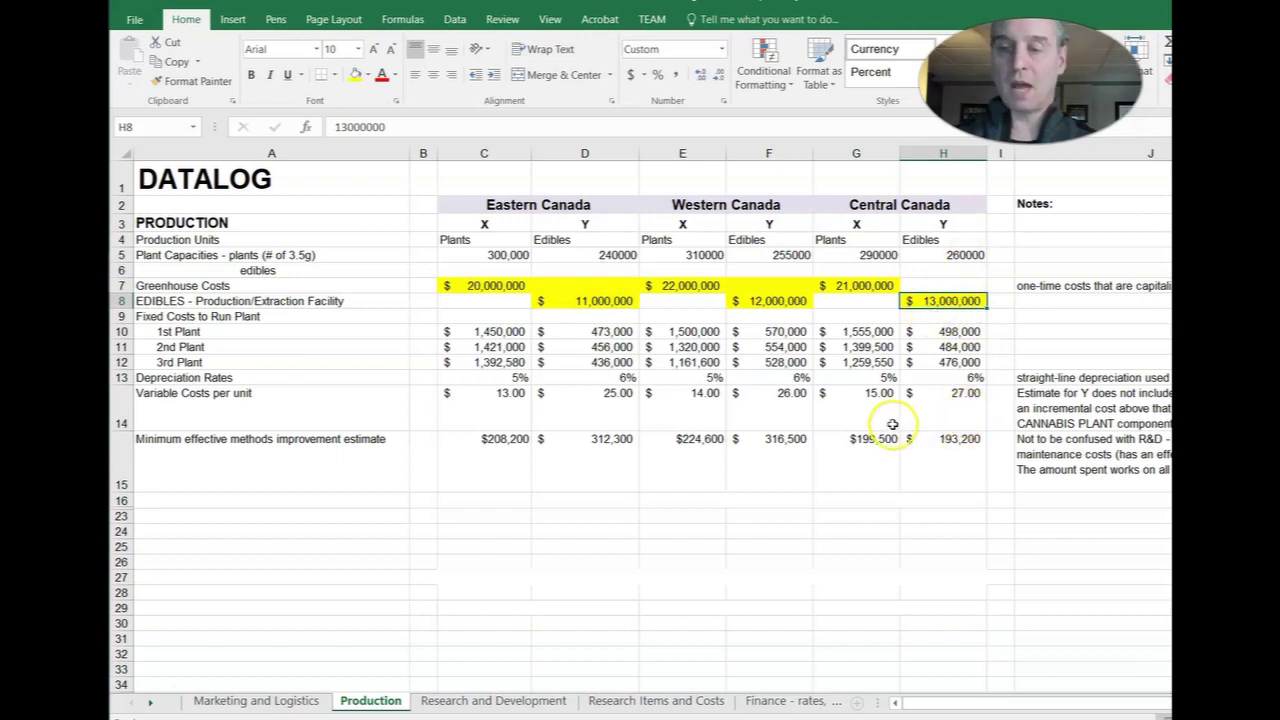
click(876, 377)
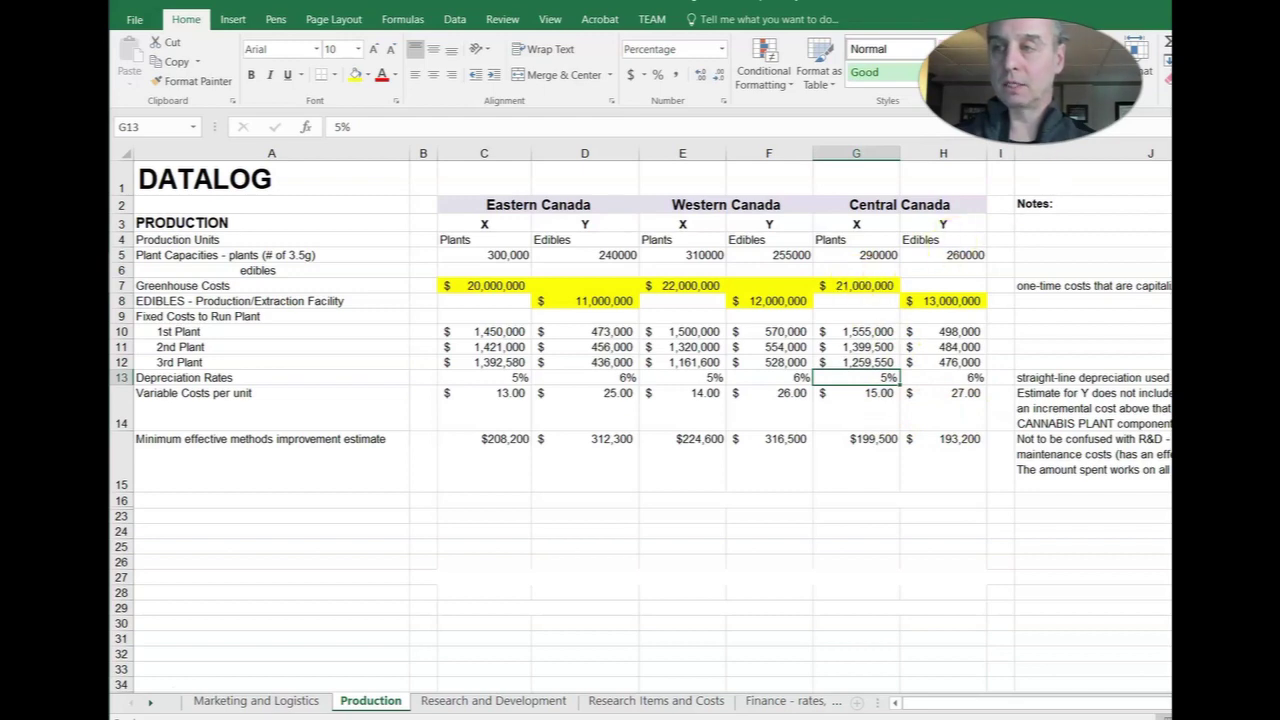
Minimize the DATALOG workbook to return to the INTOPIA balance sheet.
key(super+Down)
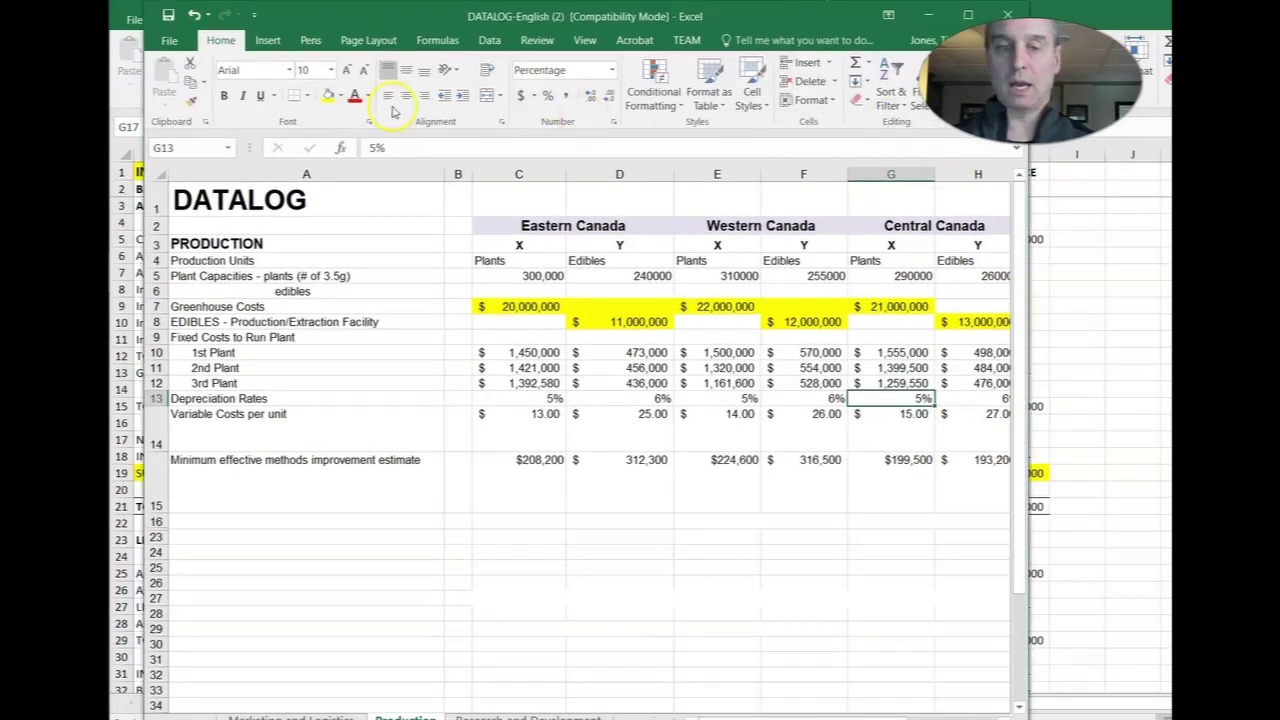
click(255, 15)
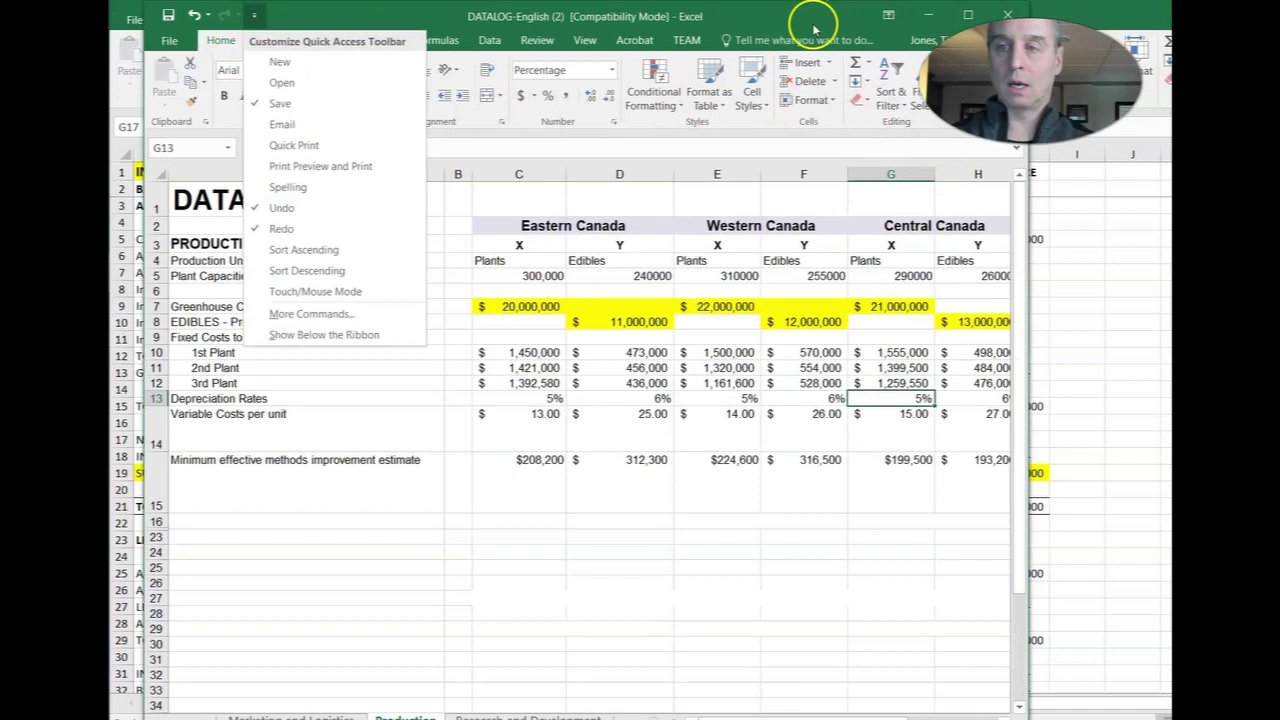
drag(814, 11, 829, 28)
click(940, 16)
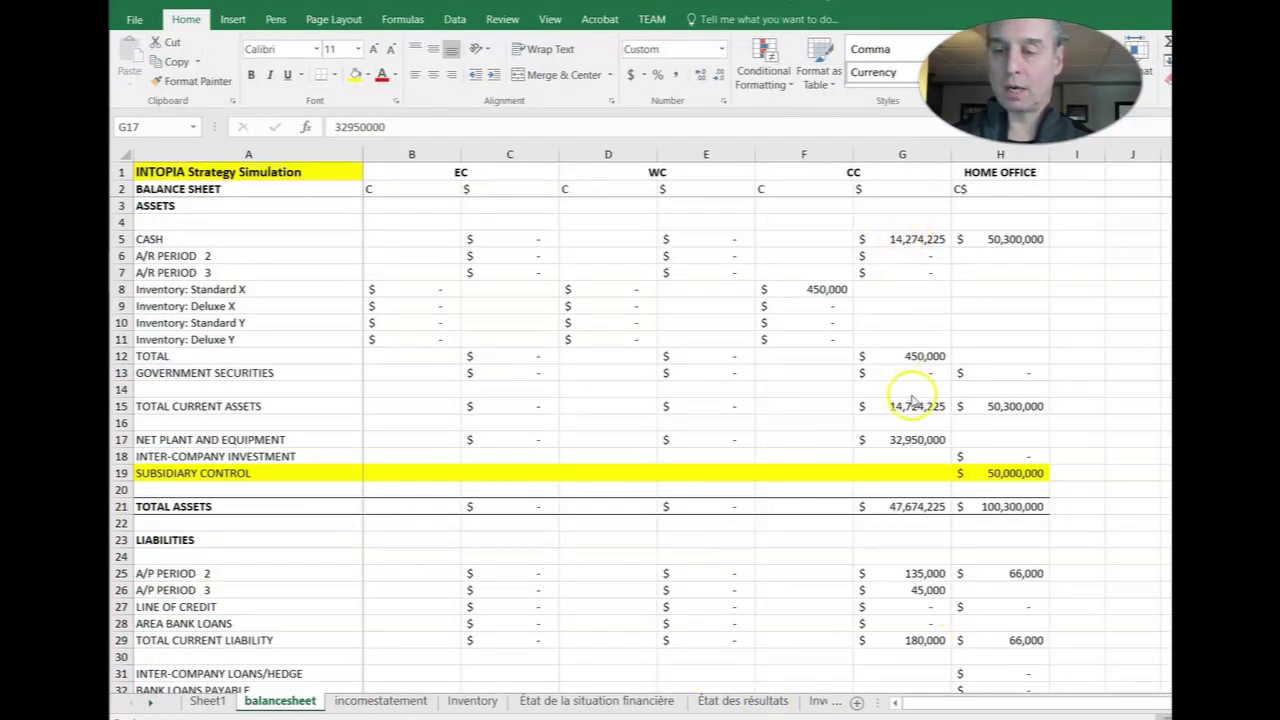
Examine CC's net plant and equipment, CC's Standard X inventory, and Home Office cash on the balance sheet.
click(912, 440)
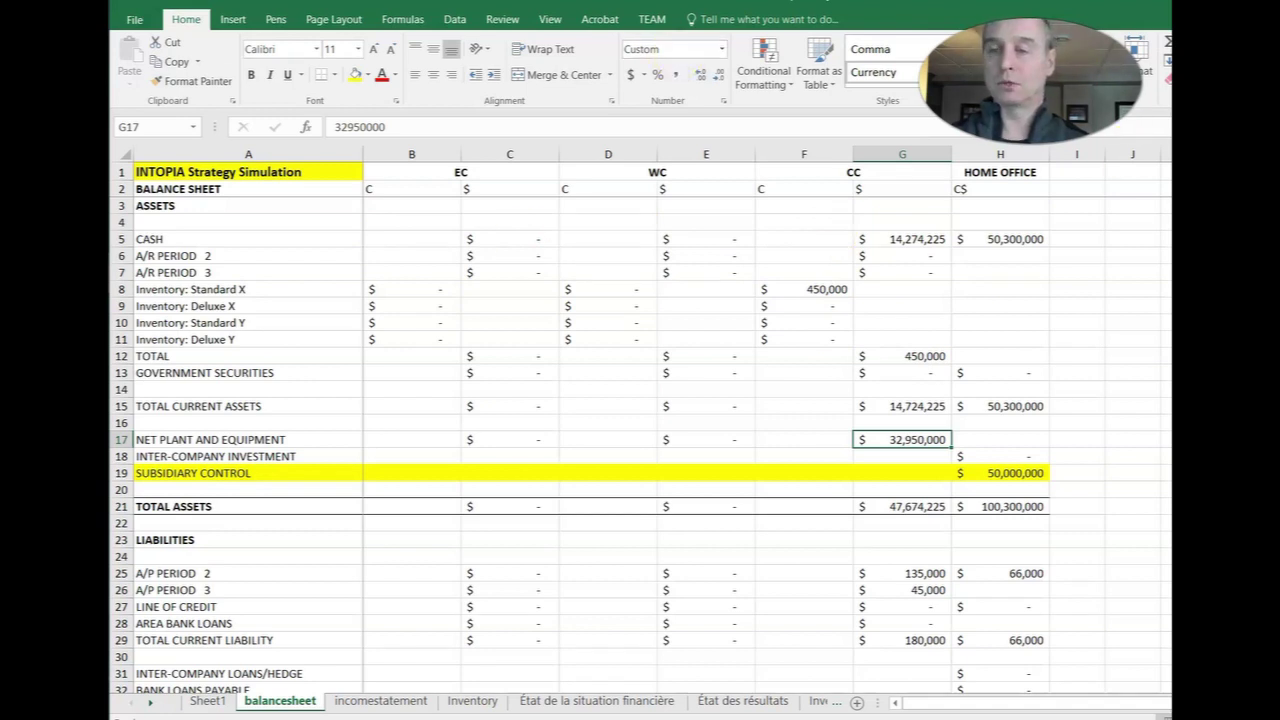
click(826, 289)
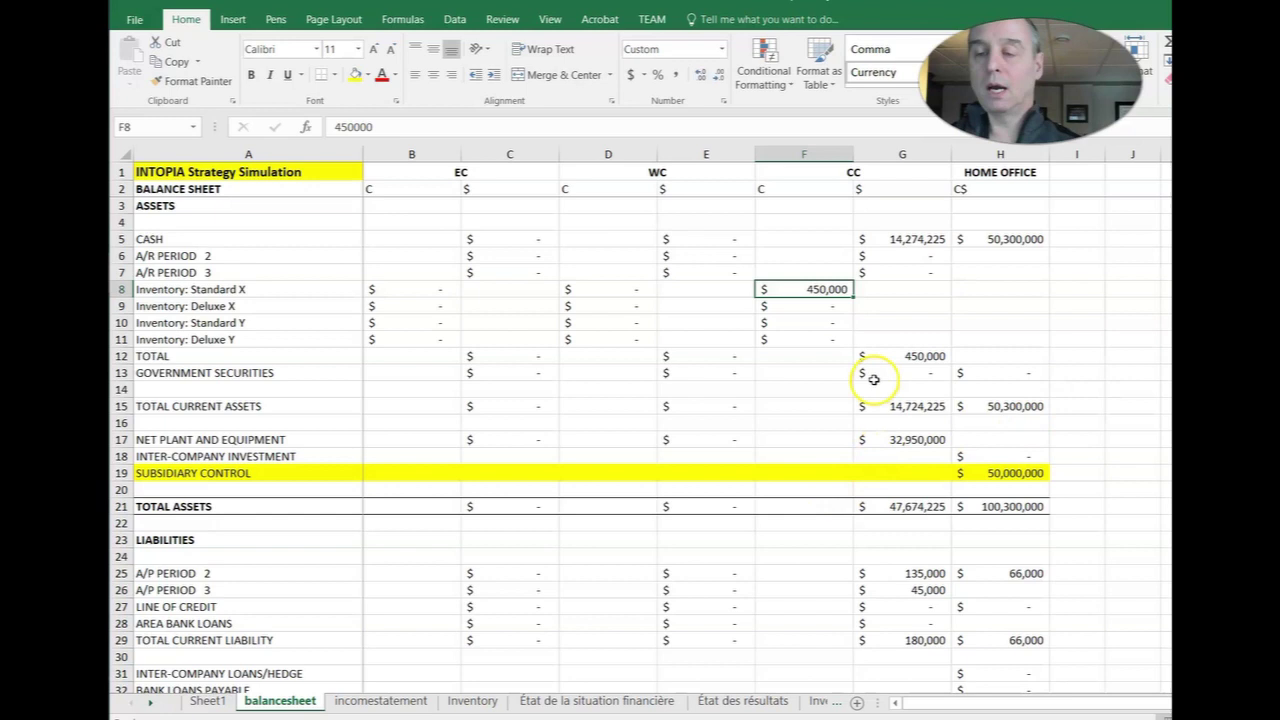
click(1013, 235)
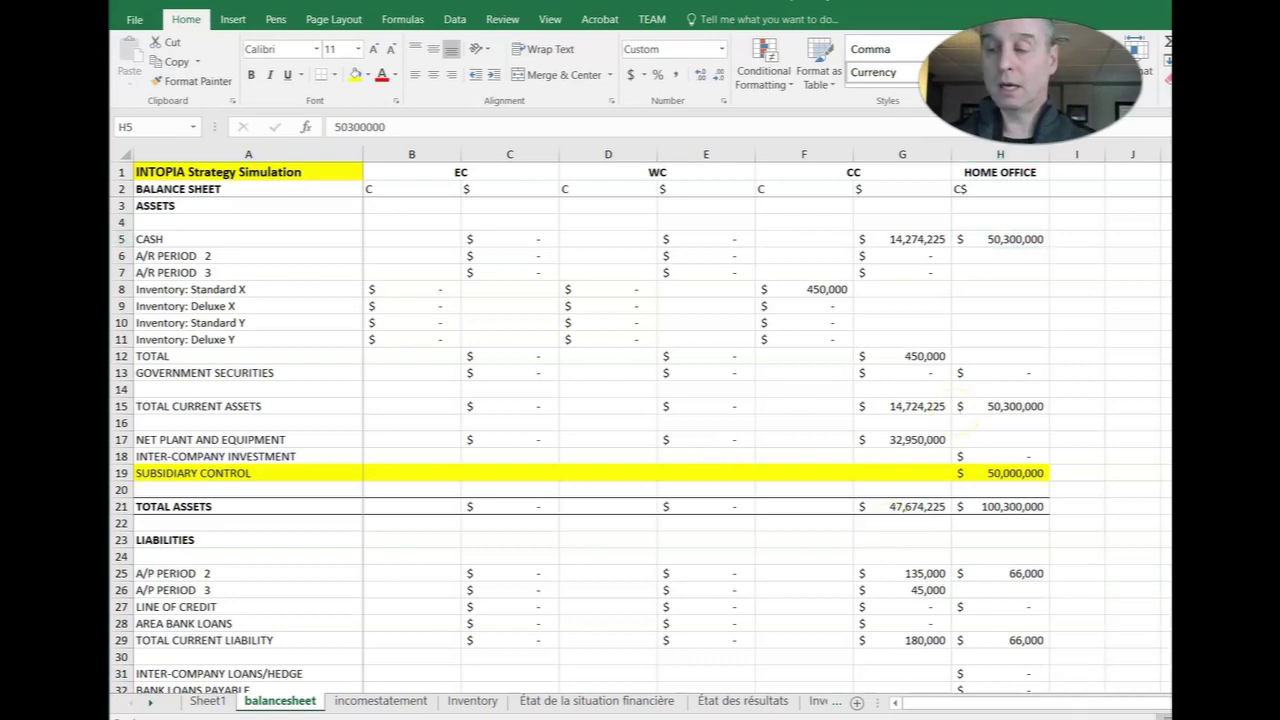
Open the incomestatement sheet and locate Home Office's interest income.
click(385, 701)
scroll(593, 460, up, 2)
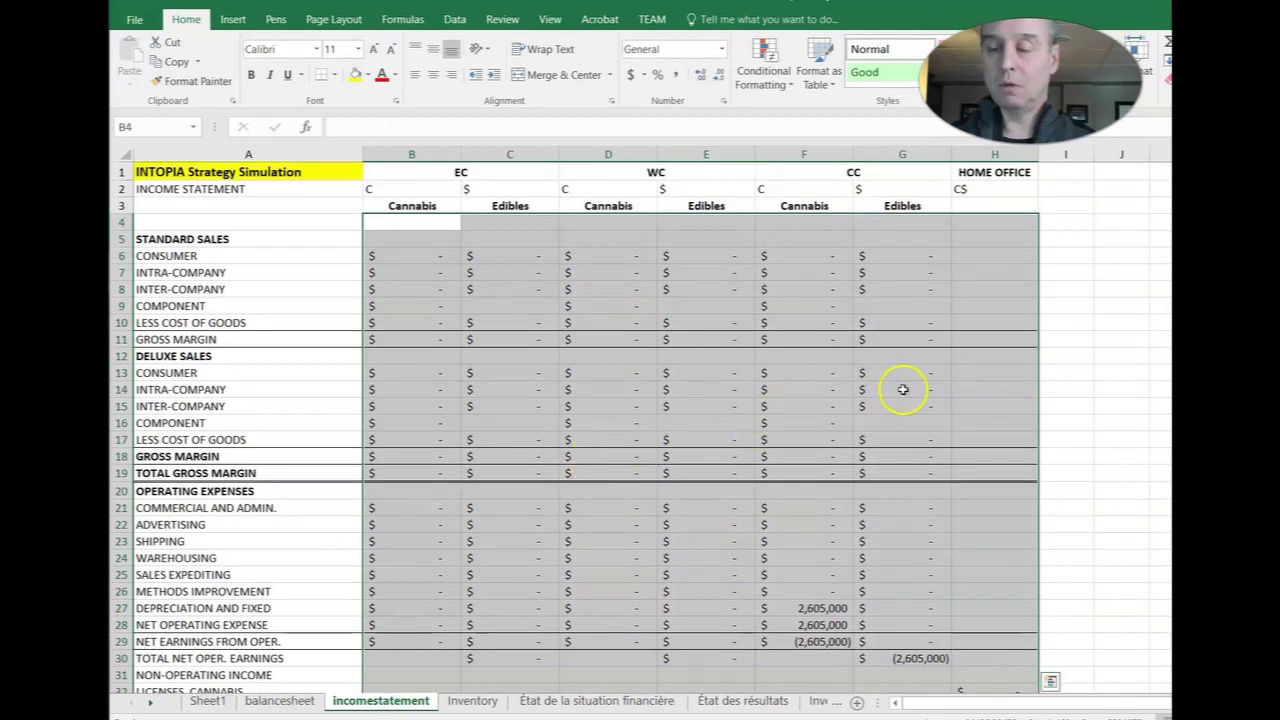
click(903, 389)
scroll(960, 402, down, 6)
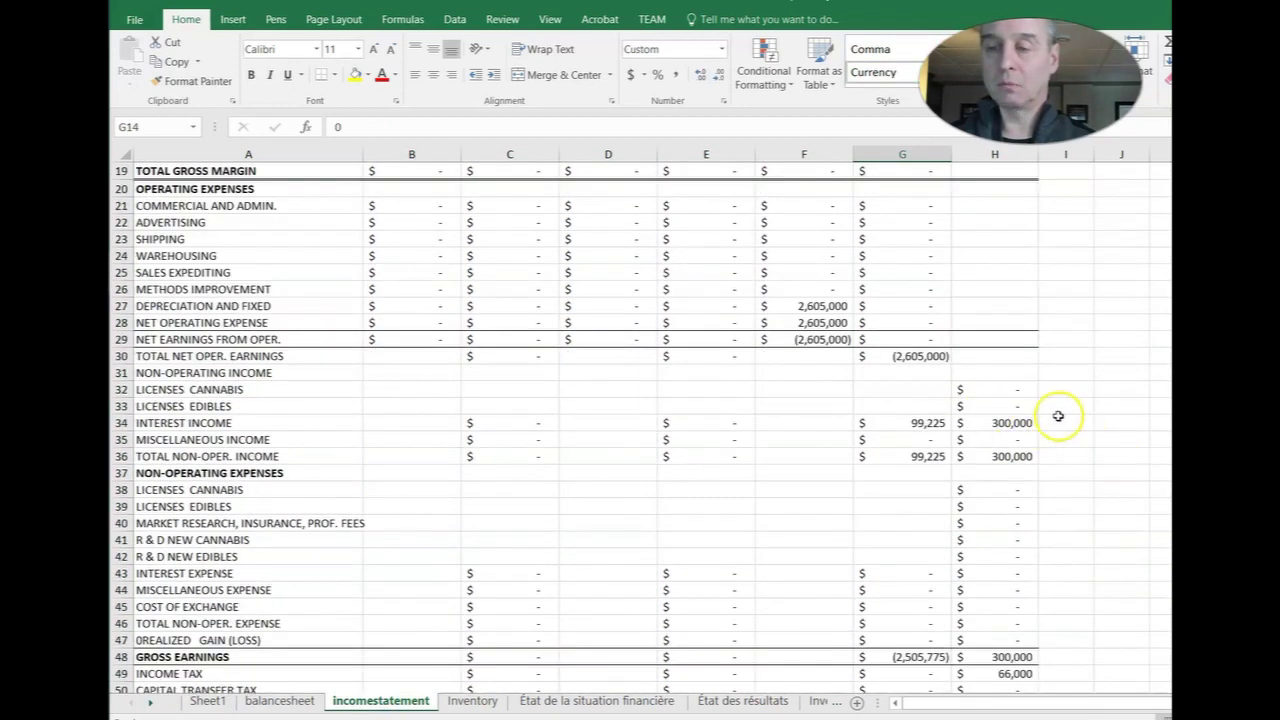
click(1020, 422)
scroll(1019, 462, up, 5)
scroll(537, 263, up, 1)
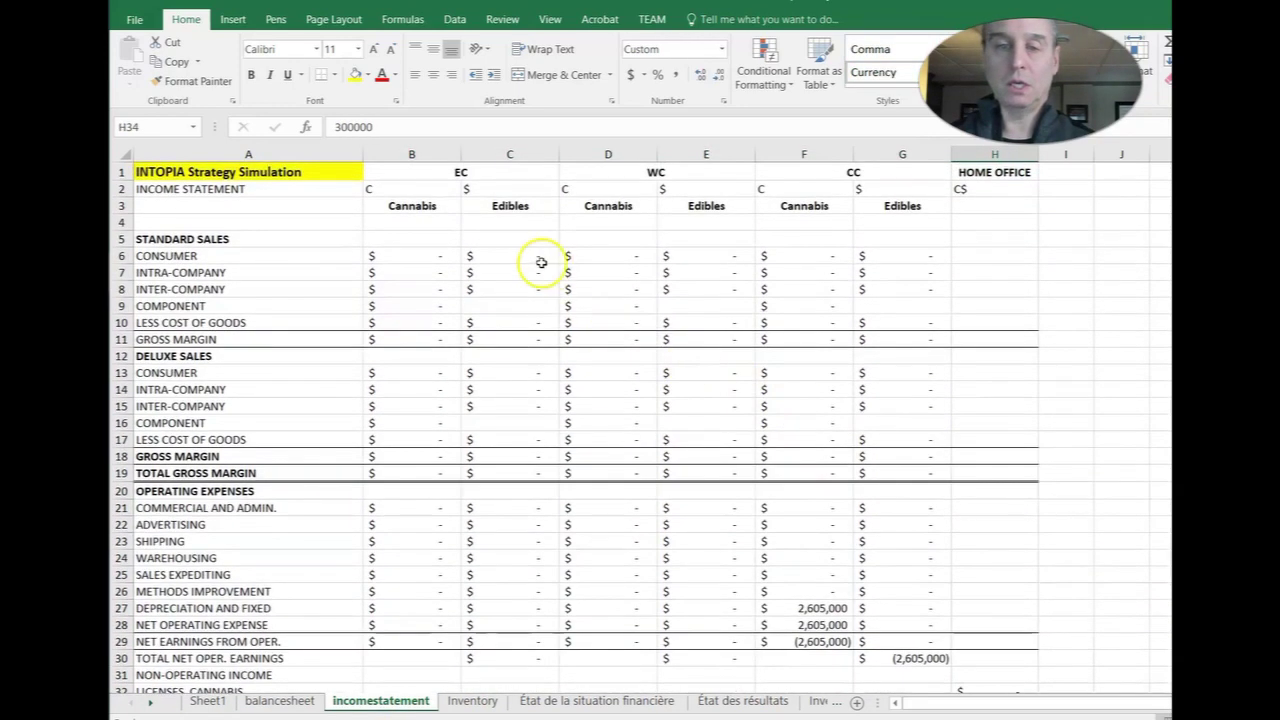
Freeze the income statement's header rows 1 to 3 and its label column A.
click(440, 221)
click(551, 19)
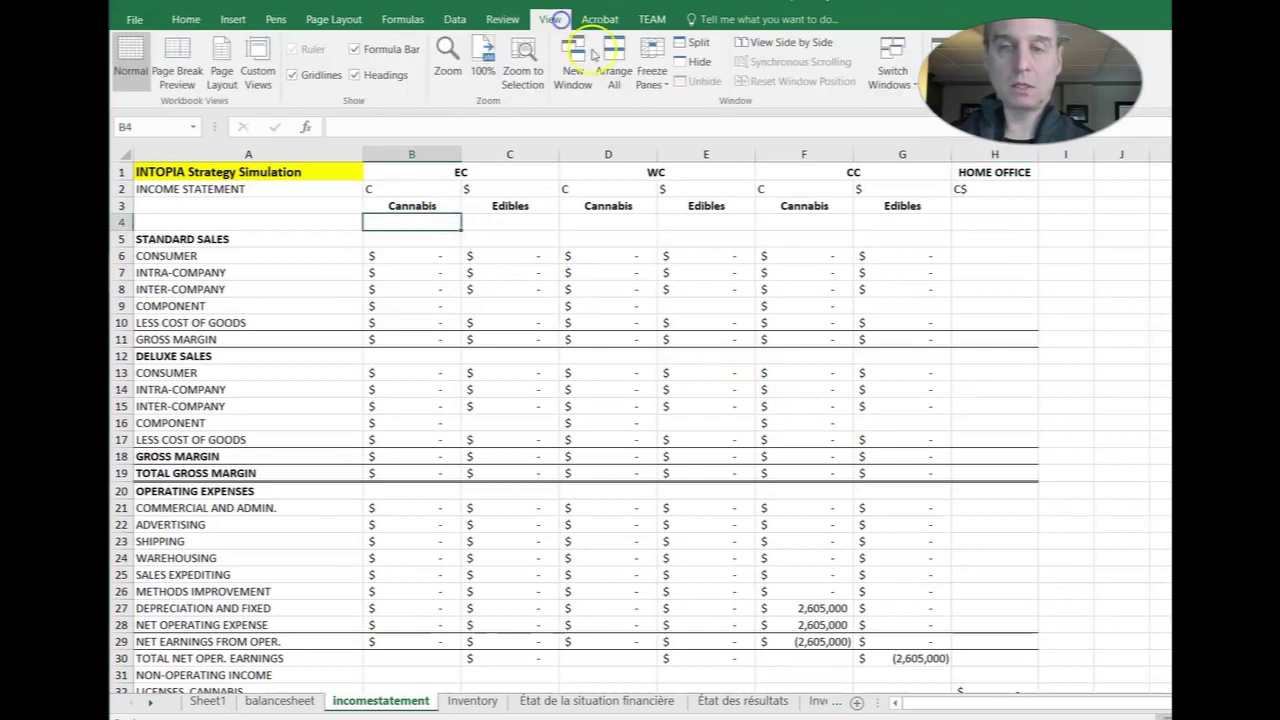
click(651, 75)
click(690, 100)
Examine Home Office's interest income, income tax and net earnings on the income statement.
scroll(886, 336, down, 8)
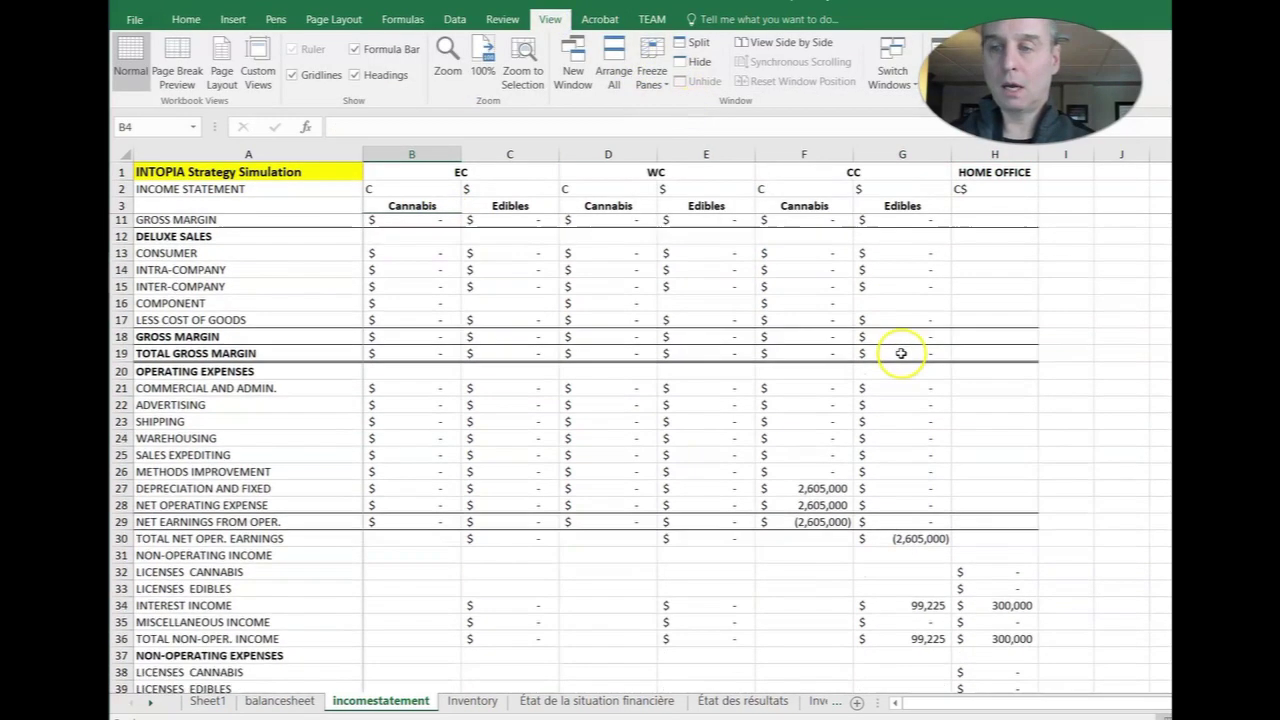
click(1000, 322)
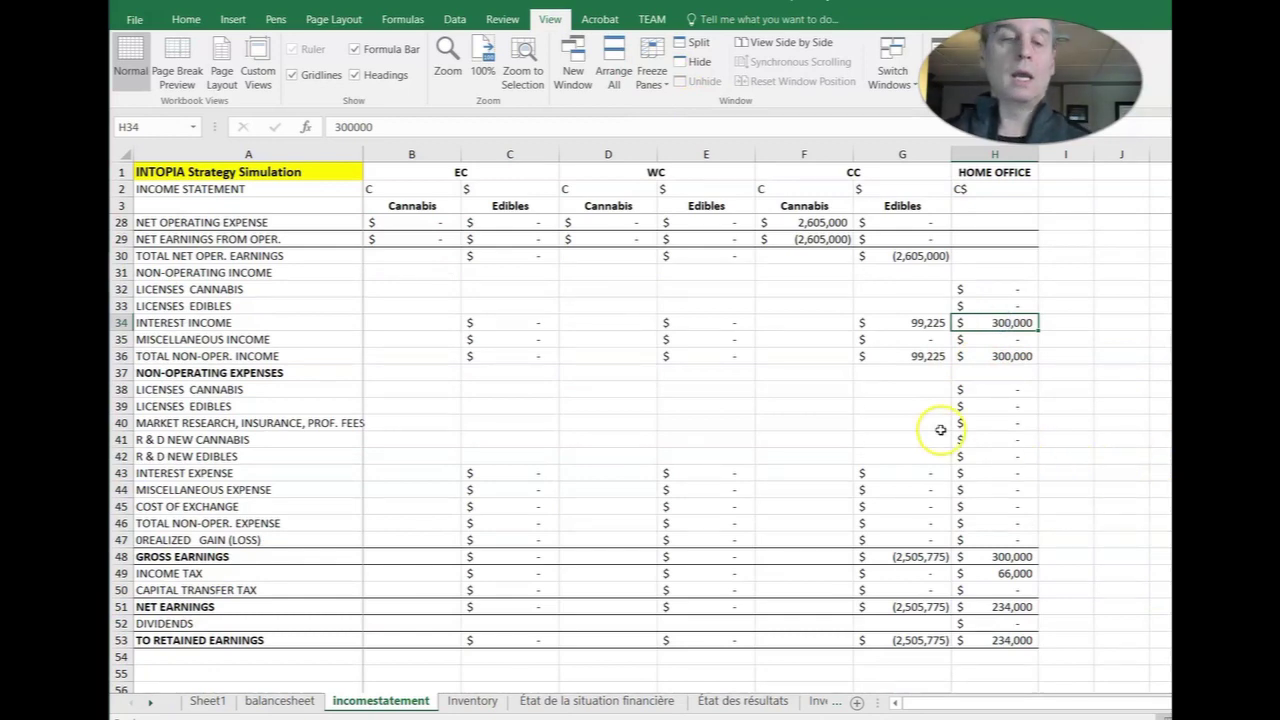
scroll(940, 429, down, 1)
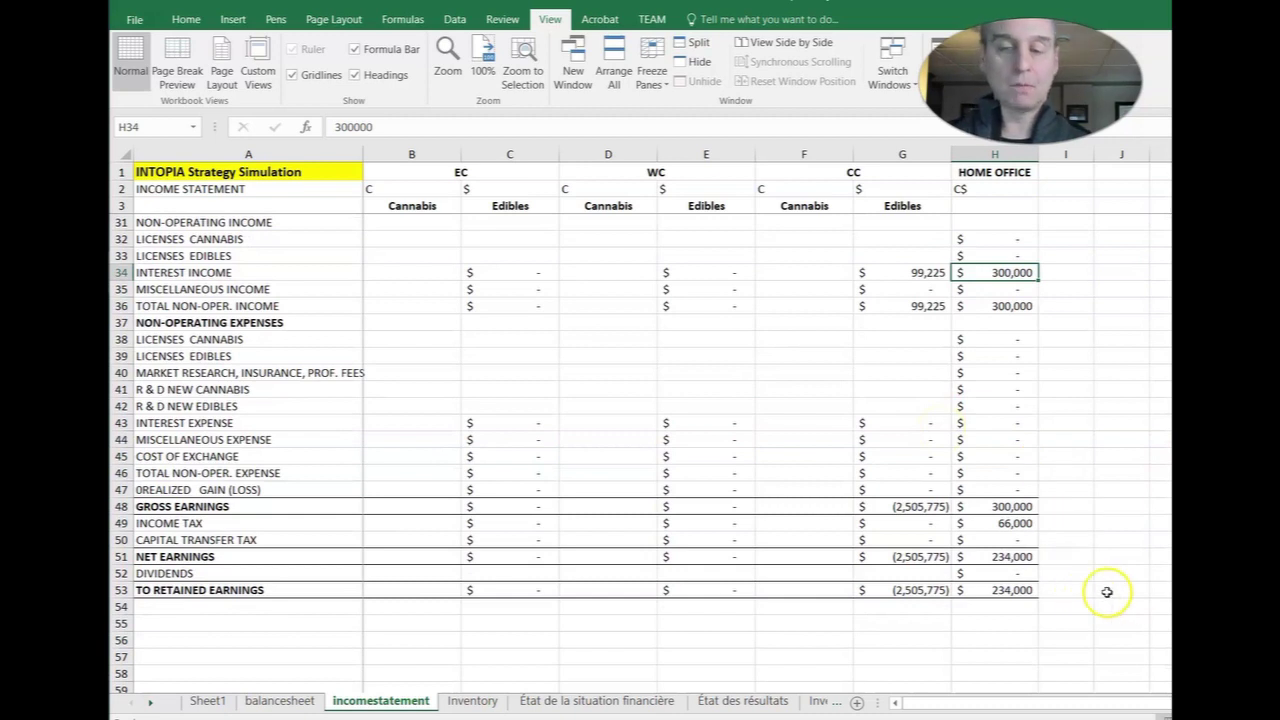
click(996, 522)
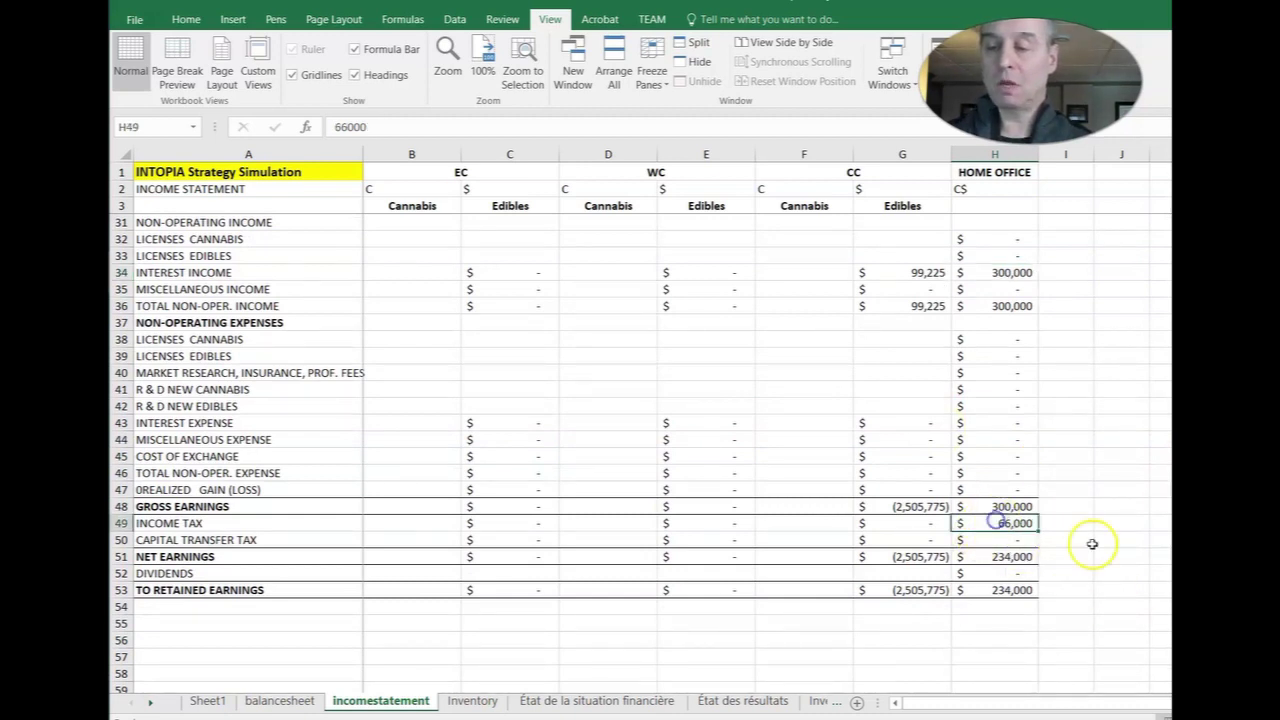
click(998, 568)
click(1000, 556)
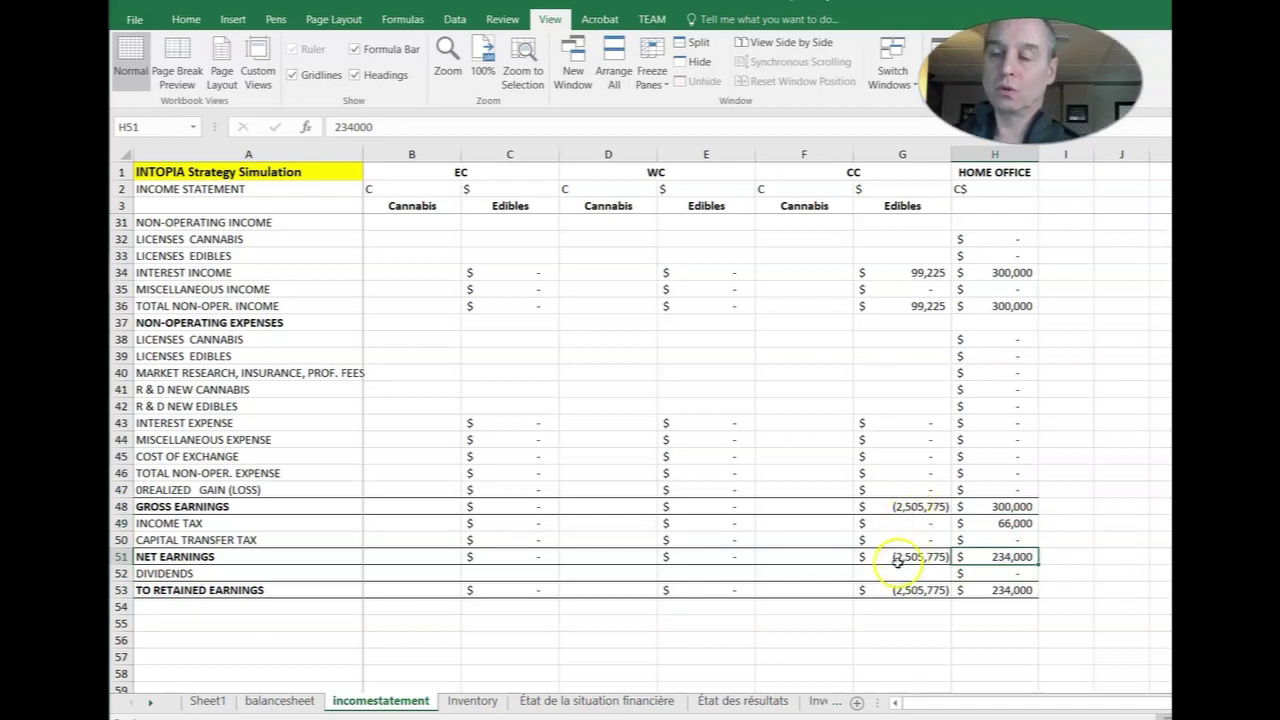
click(1000, 524)
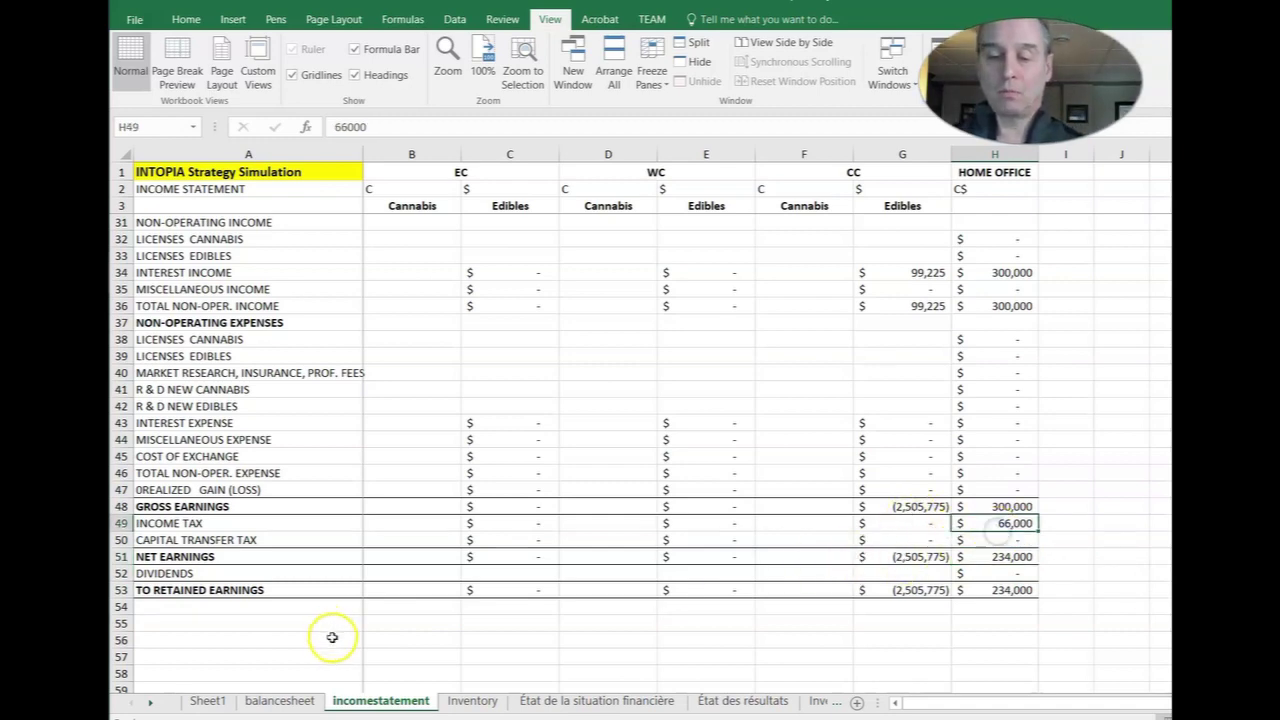
Trace Home Office's income tax to Period 2 accounts payable and its net earnings to retained earnings on the balance sheet.
click(280, 701)
scroll(640, 455, down, 2)
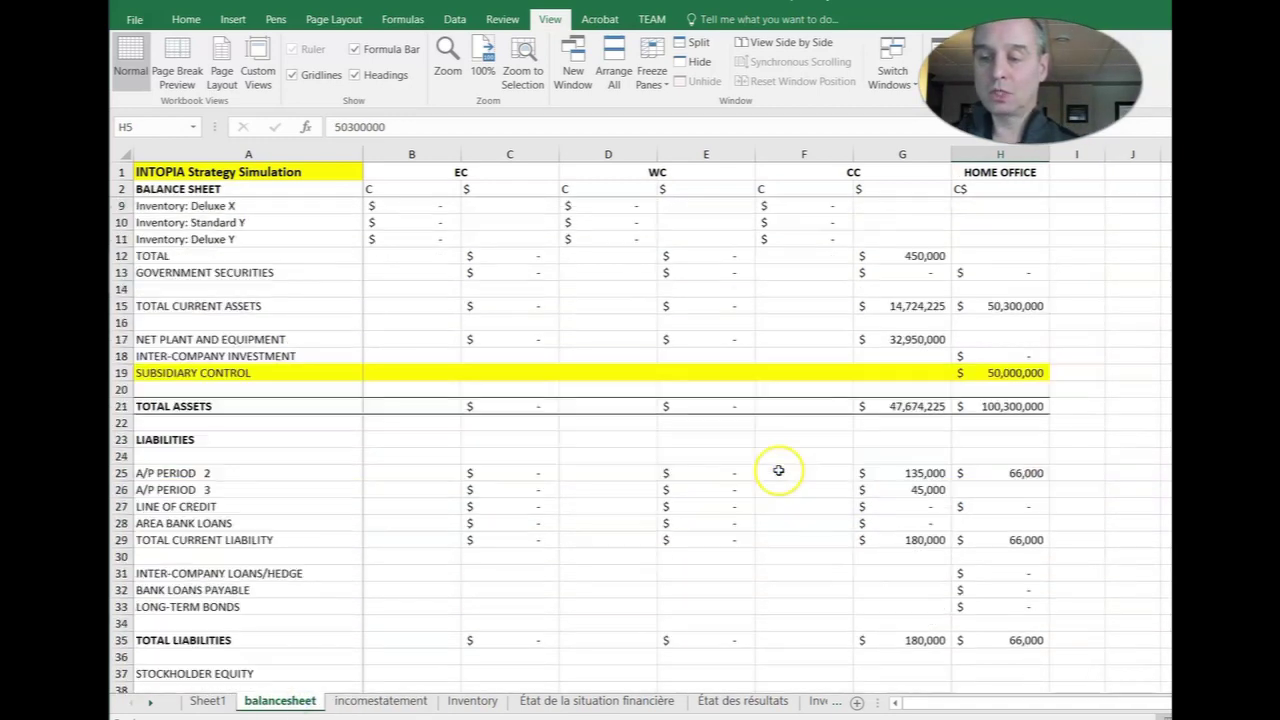
click(1012, 476)
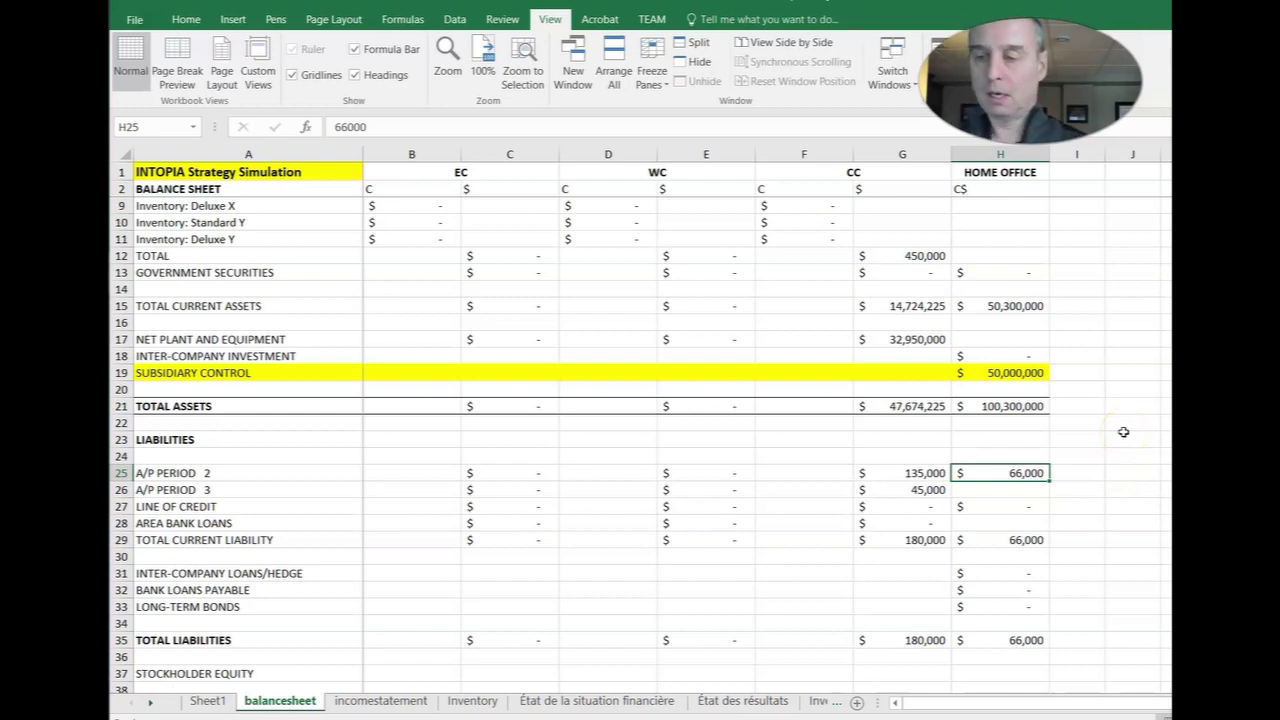
scroll(1140, 440, down, 5)
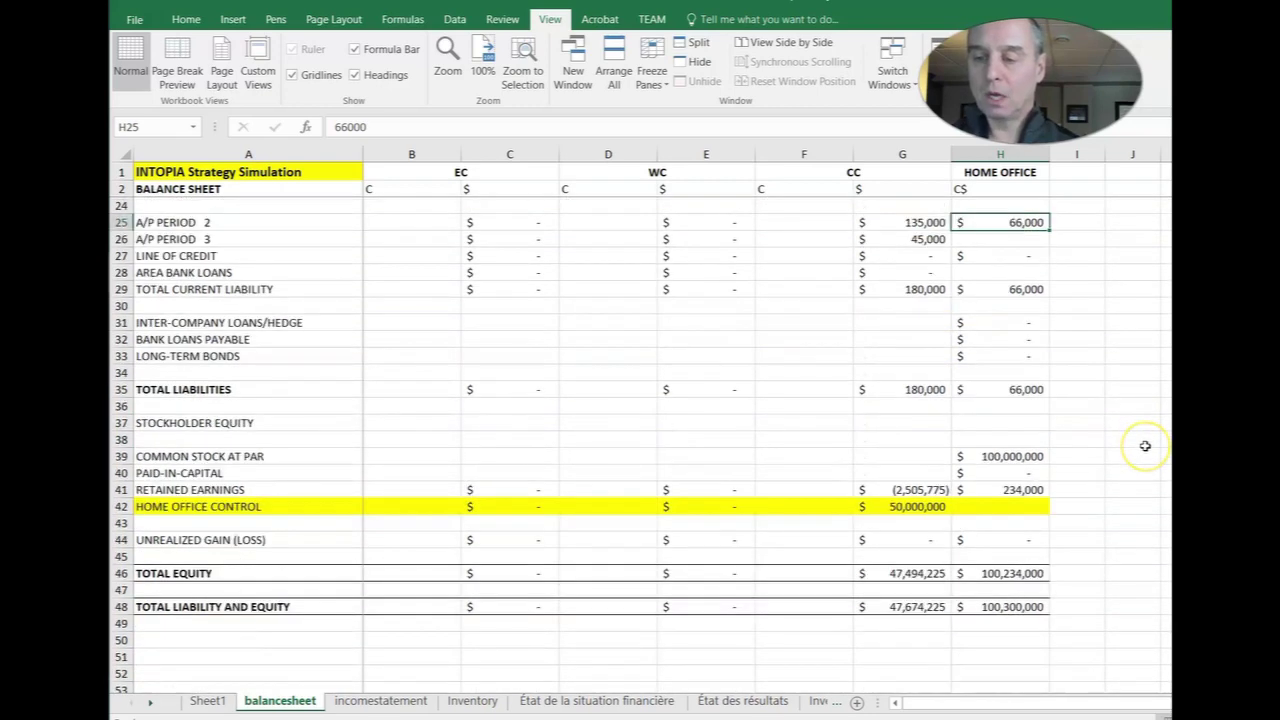
click(1002, 490)
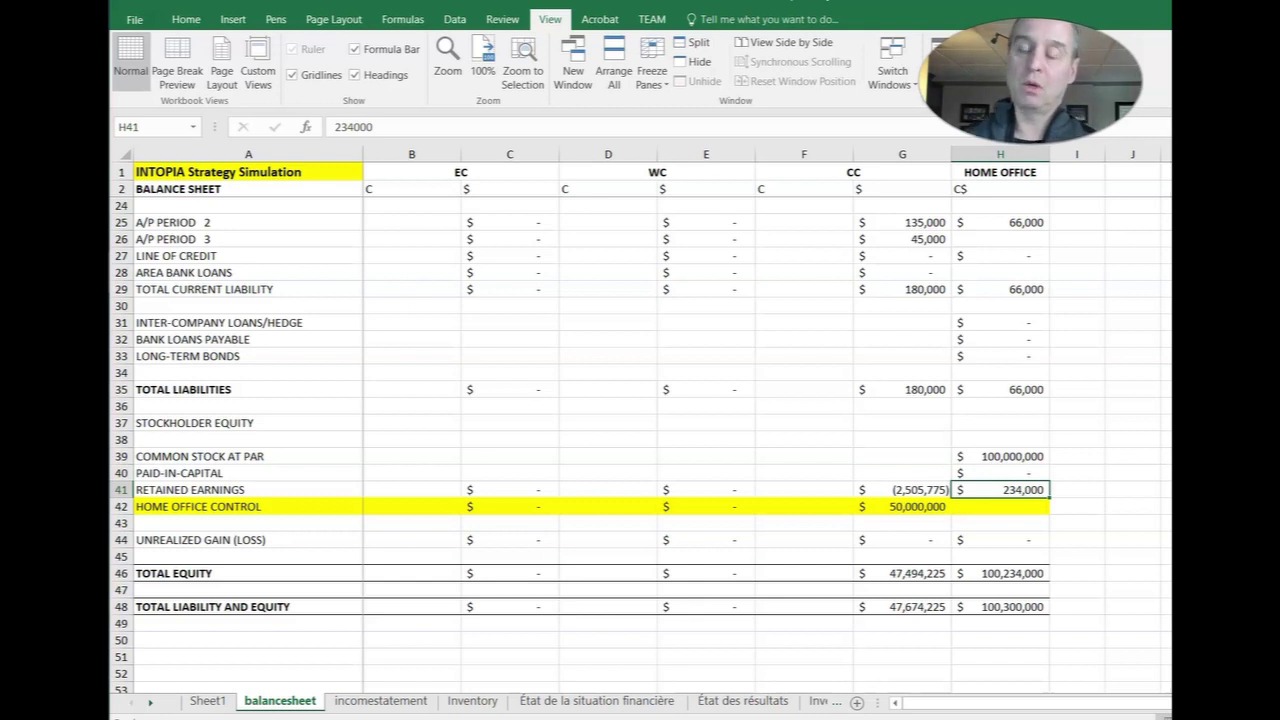
Examine CC's retained earnings on the balance sheet and compare them with its Home Office Control and equity totals.
click(921, 488)
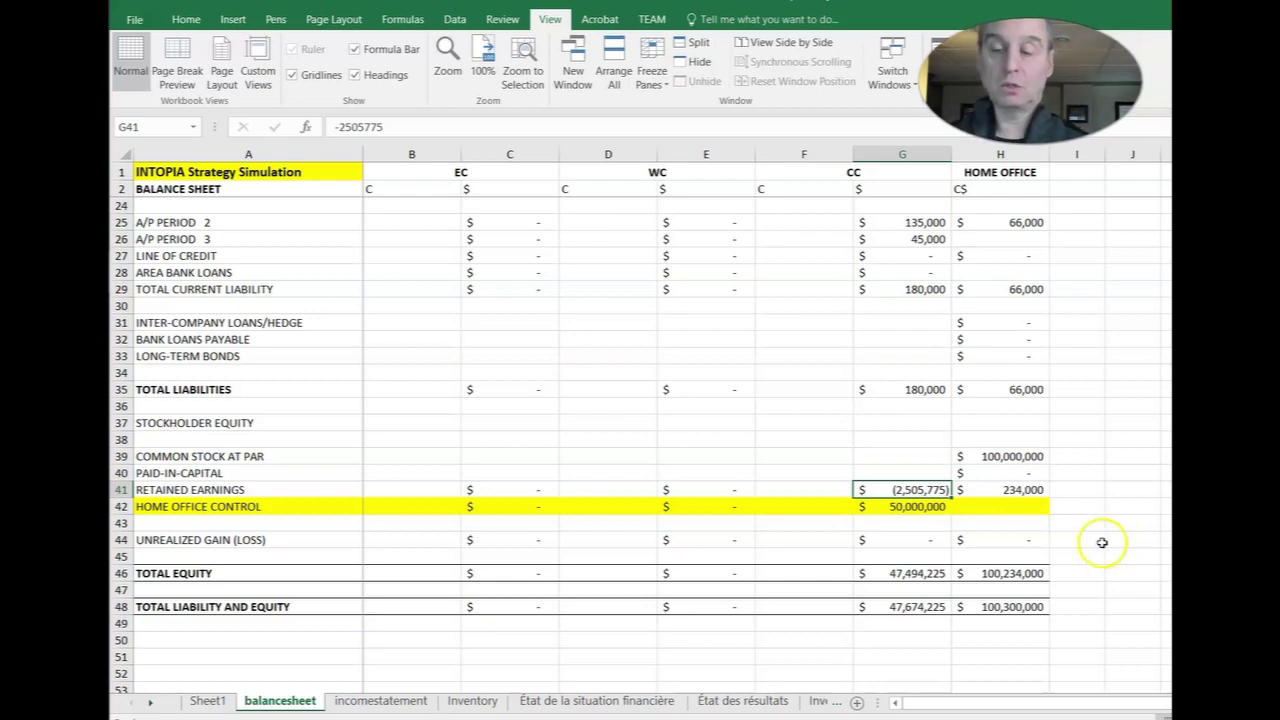
scroll(949, 515, up, 2)
scroll(949, 509, up, 1)
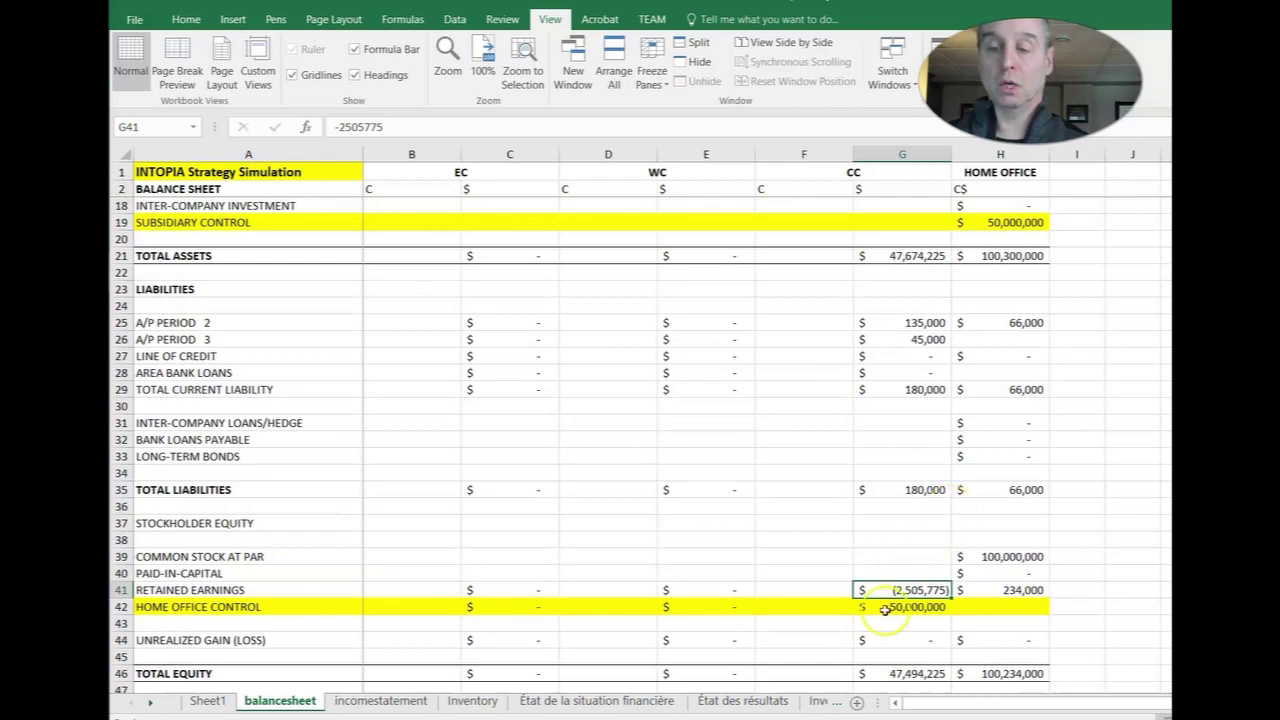
scroll(910, 580, up, 2)
scroll(915, 572, down, 3)
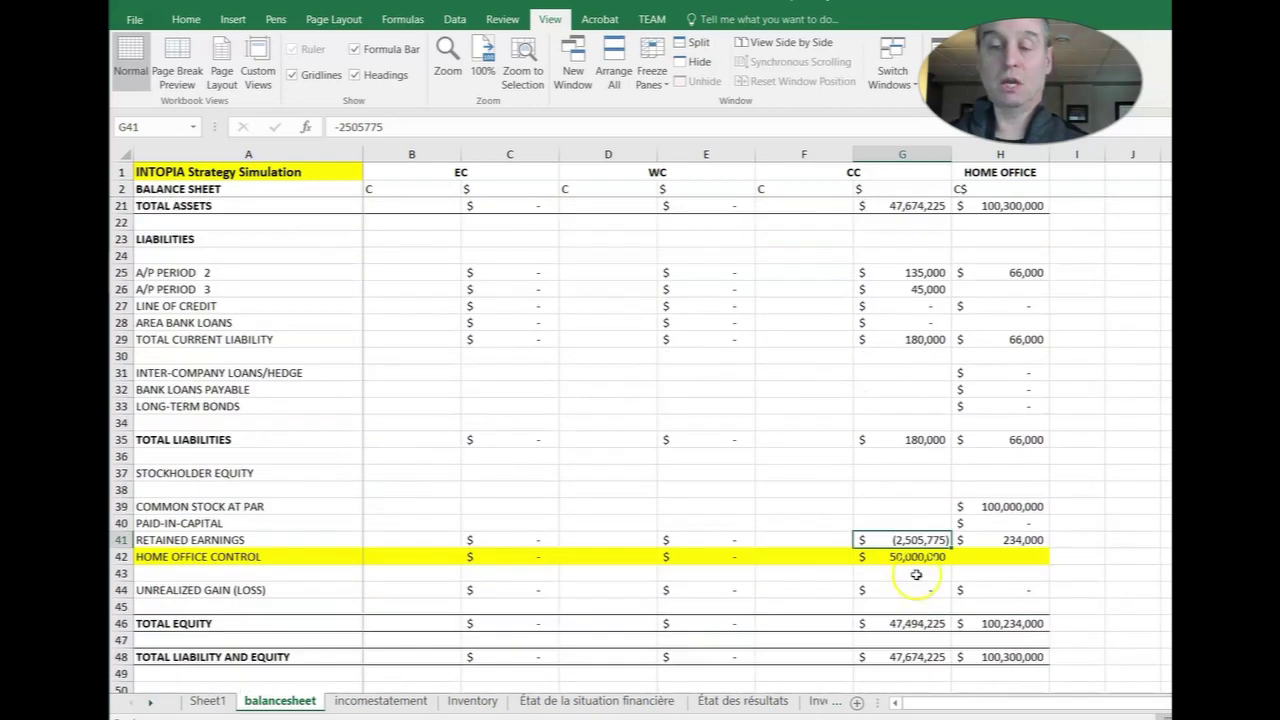
scroll(826, 564, down, 1)
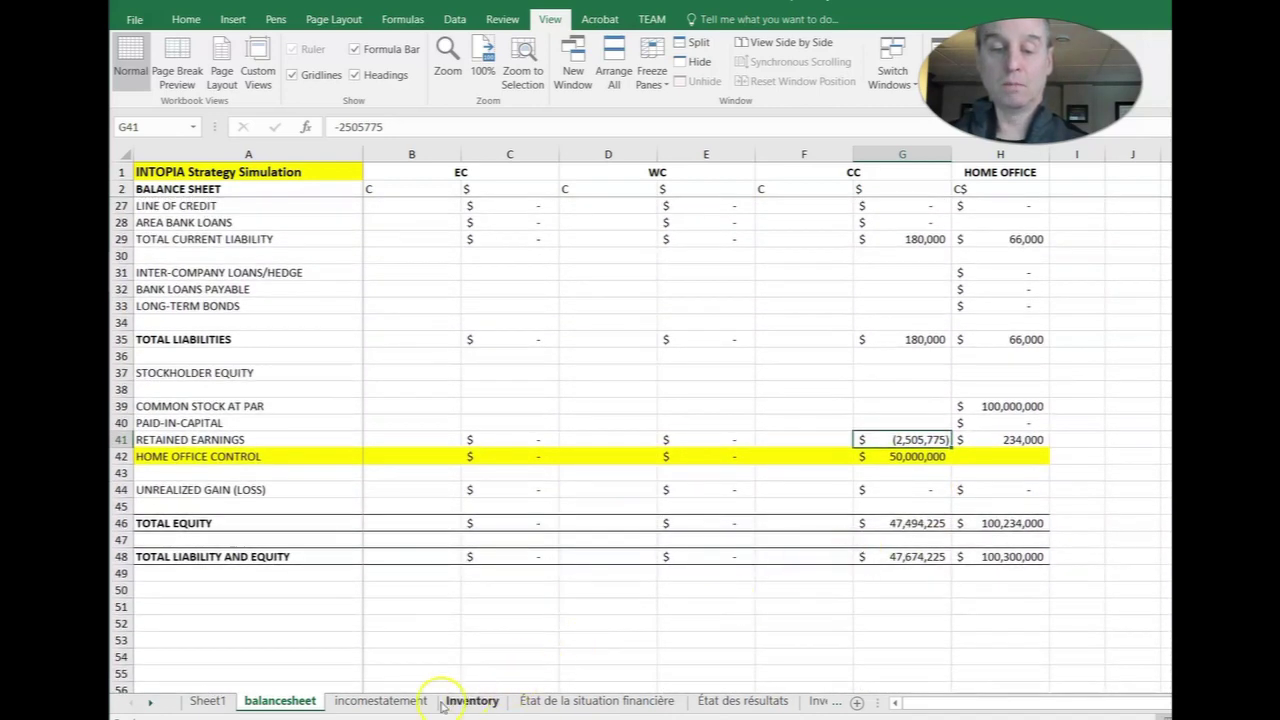
Review the sales and expense sections of the income statement, including CC's cannabis depreciation and fixed costs.
click(388, 701)
scroll(605, 294, up, 9)
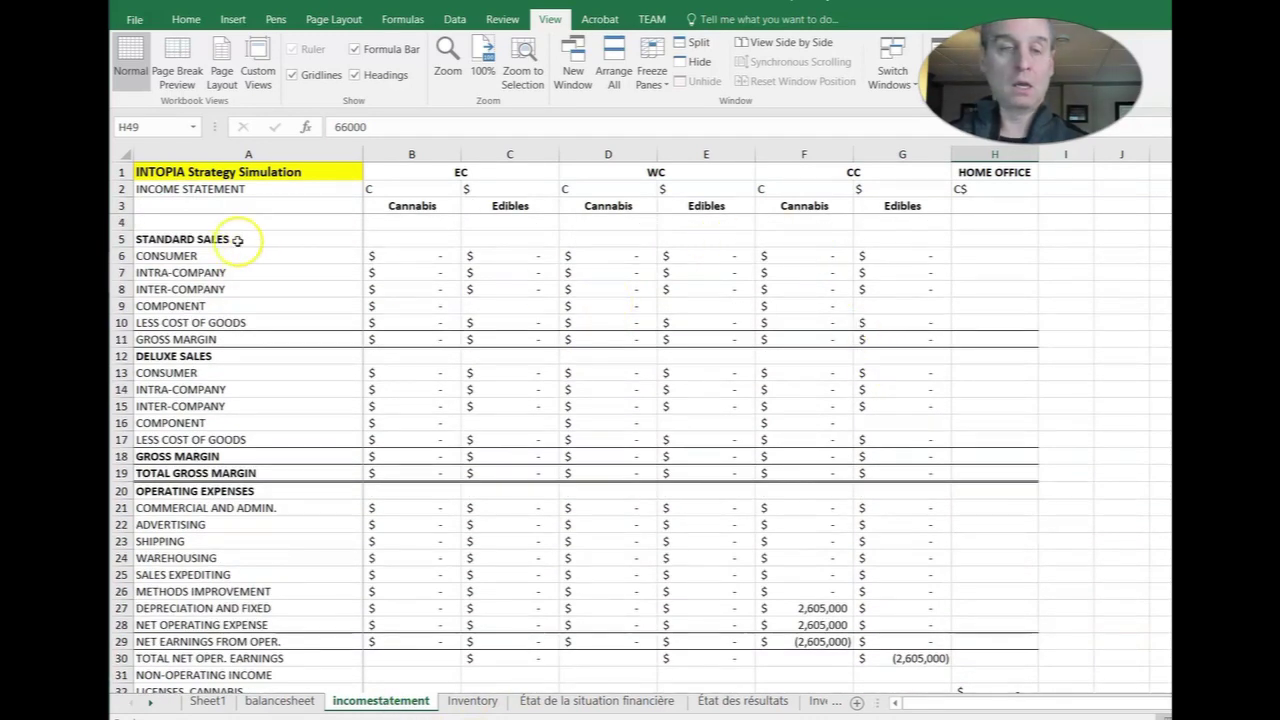
drag(229, 241, 887, 510)
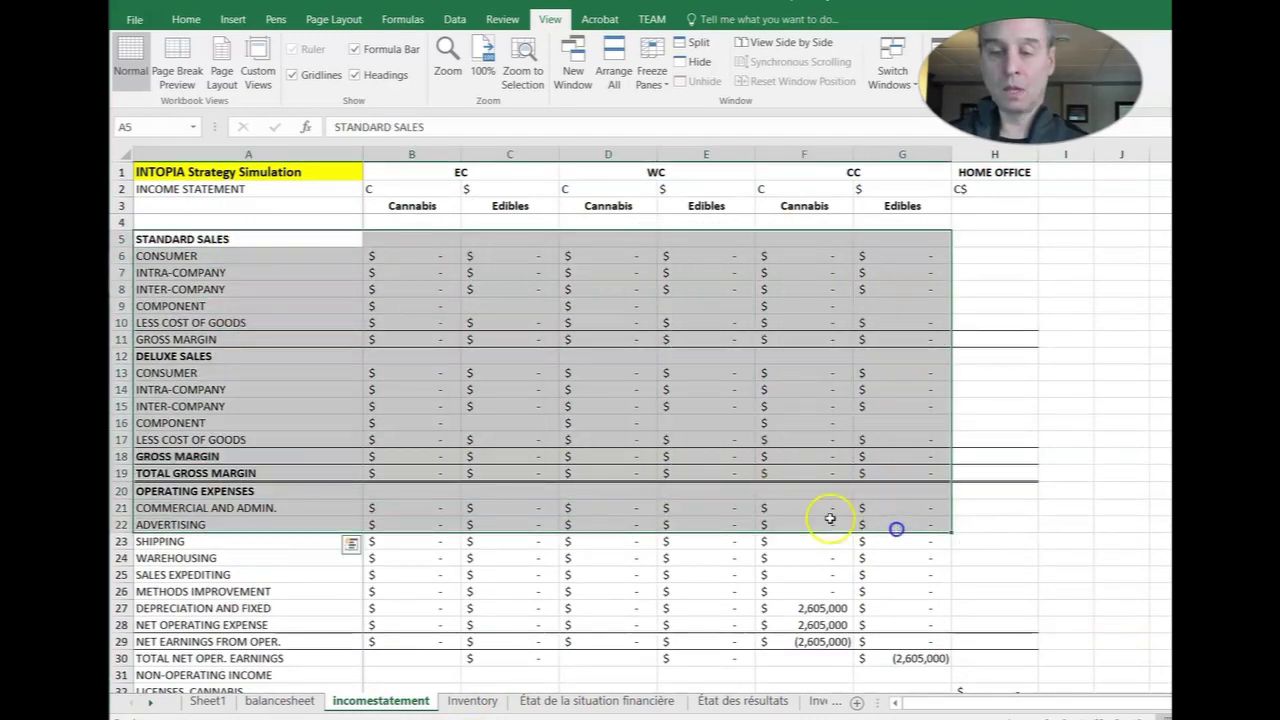
click(306, 603)
click(789, 610)
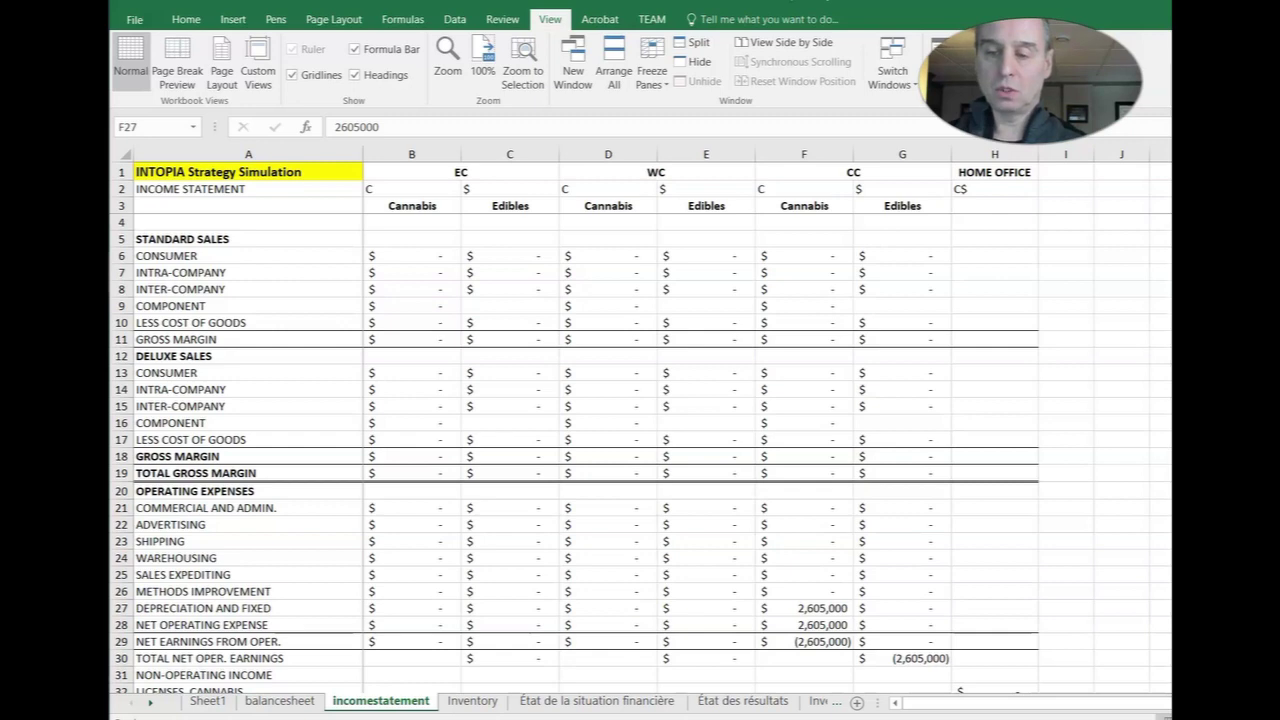
click(820, 607)
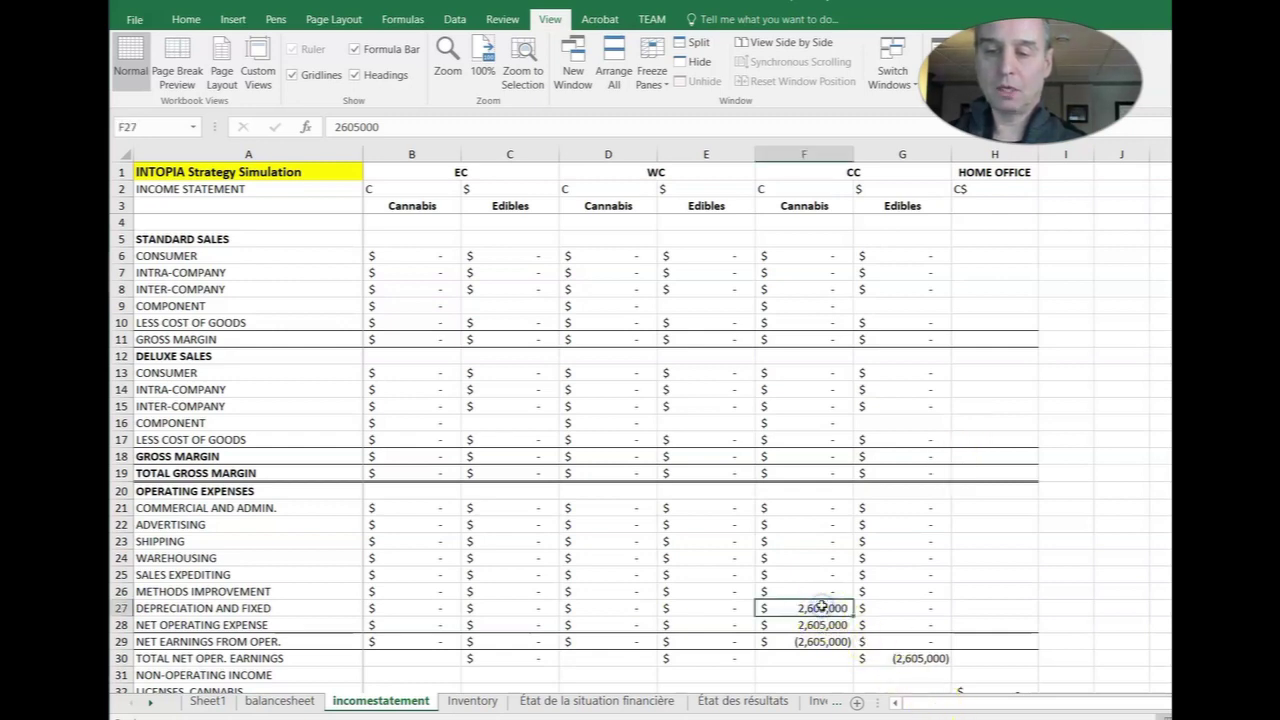
Examine CC's interest income, gross earnings and income tax on the income statement.
scroll(908, 623, down, 5)
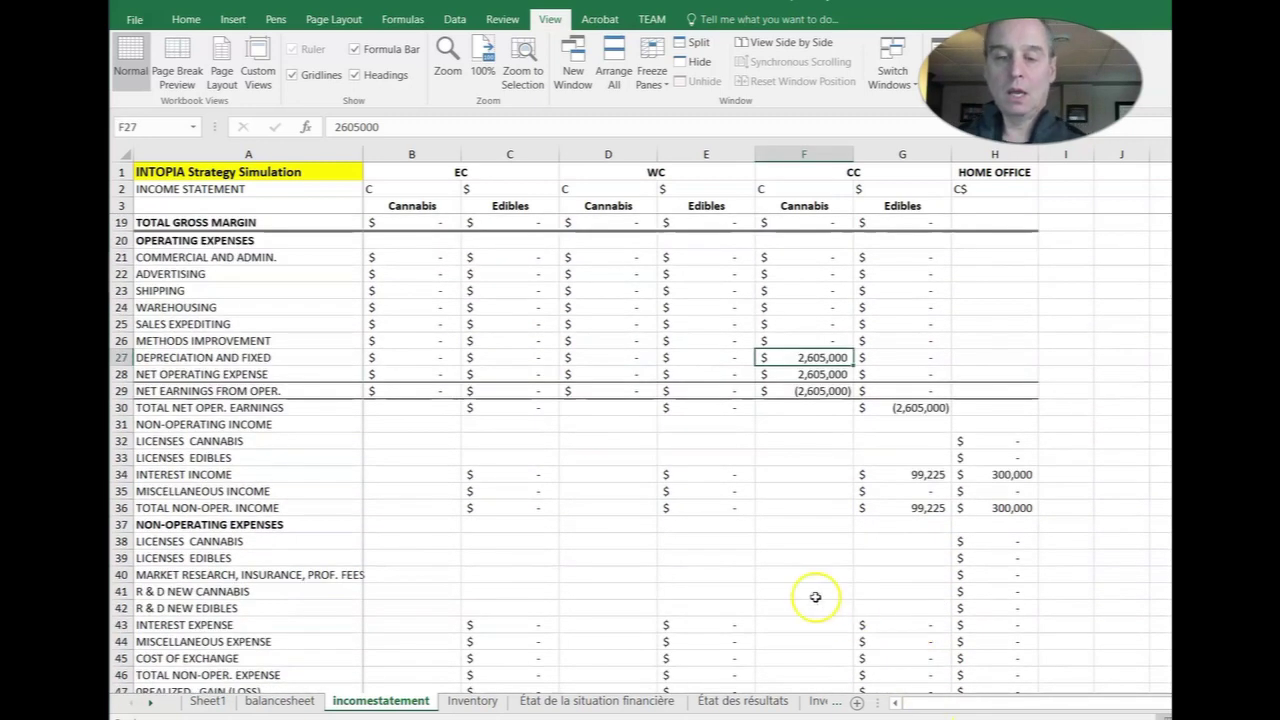
click(893, 469)
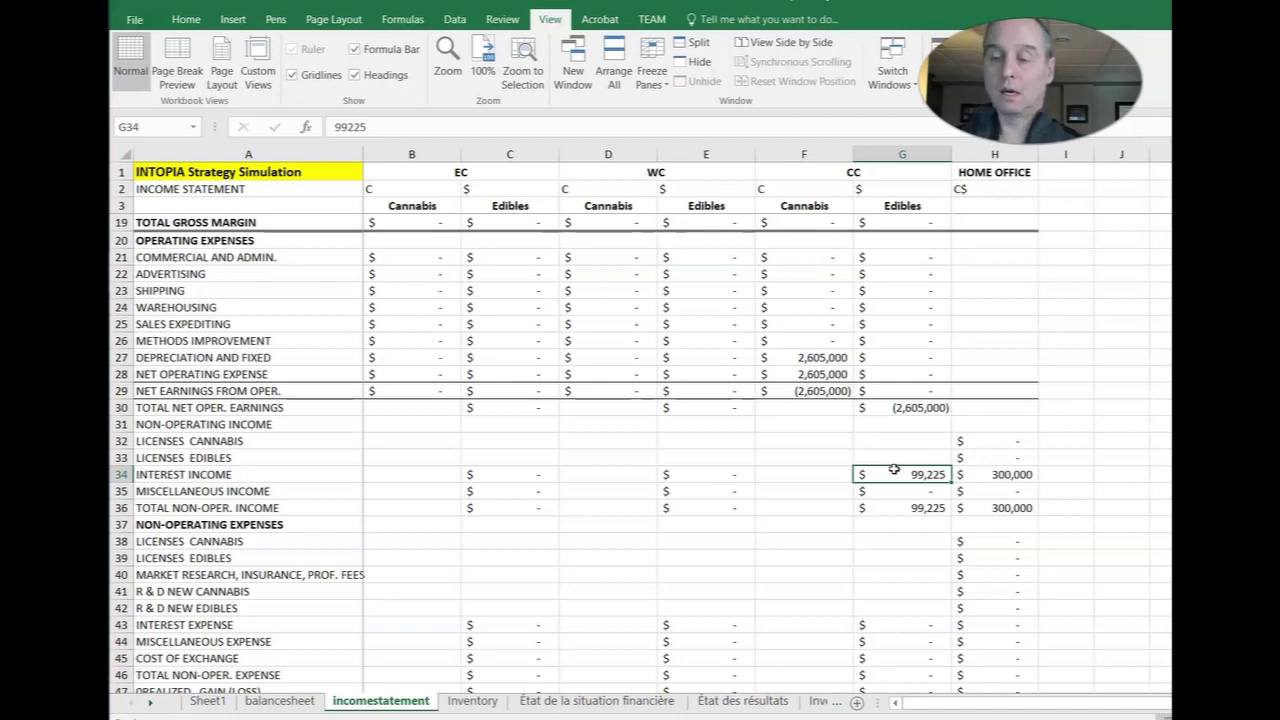
scroll(893, 470, down, 3)
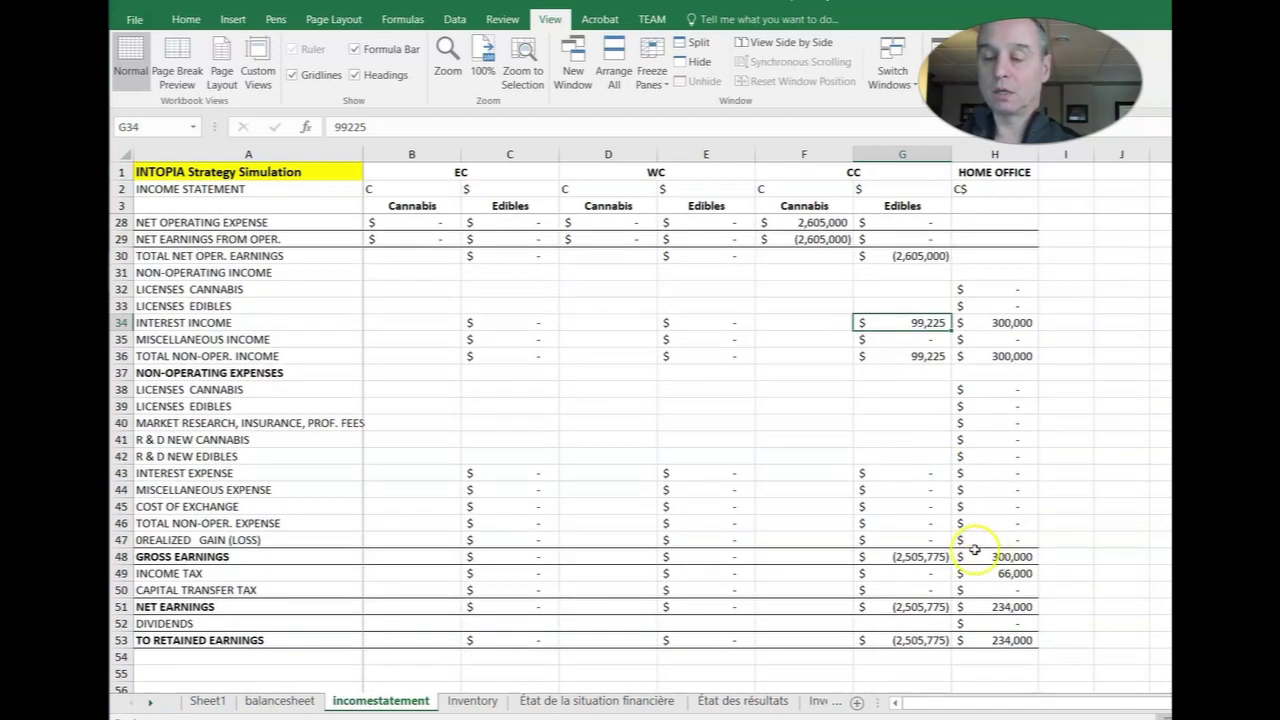
click(920, 556)
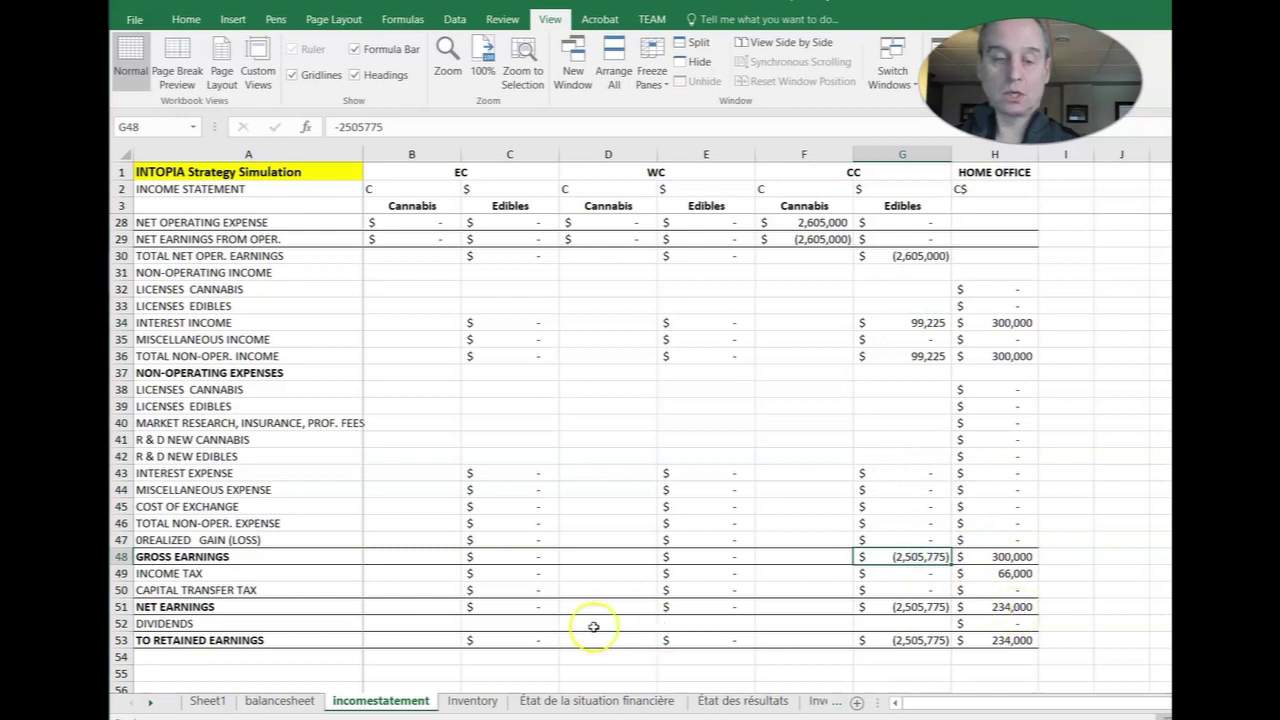
click(918, 574)
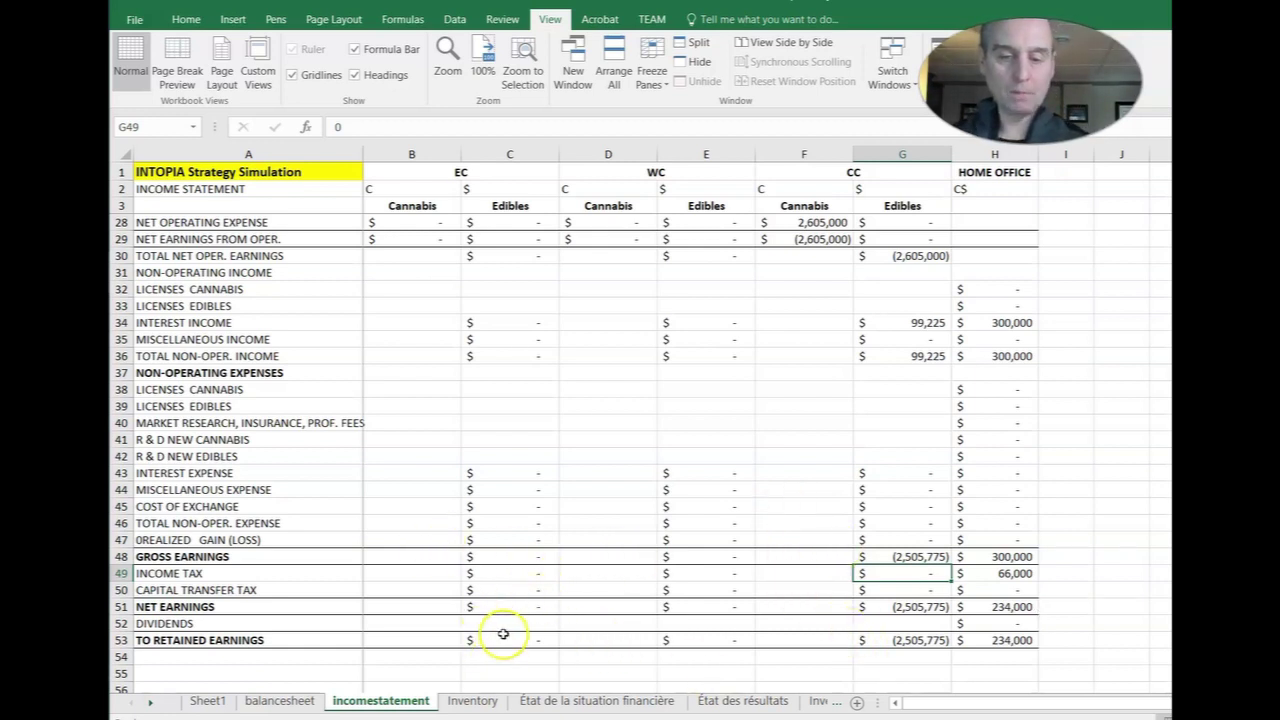
Examine the Inventory sheet's standard and deluxe sales units and CC's cannabis PL(1) standard cost and units in the manufacturing cost analysis.
scroll(408, 630, up, 1)
scroll(408, 630, down, 3)
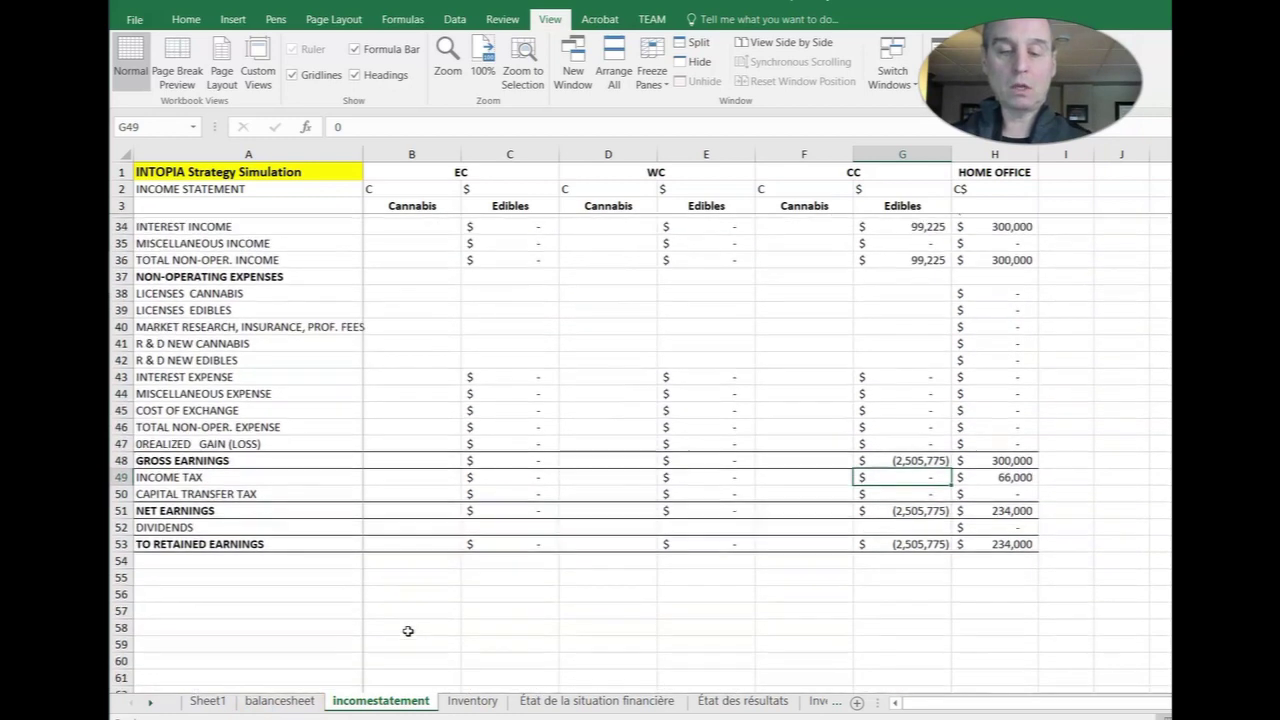
scroll(406, 631, up, 1)
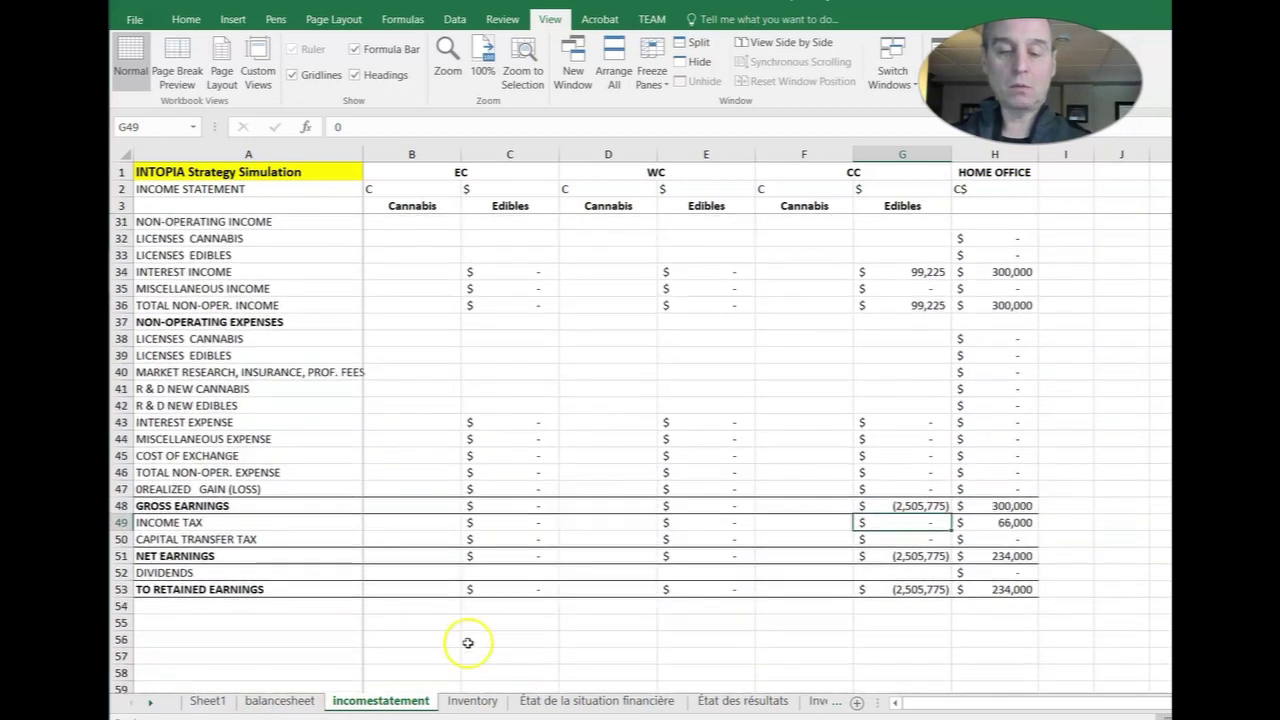
click(472, 703)
click(596, 288)
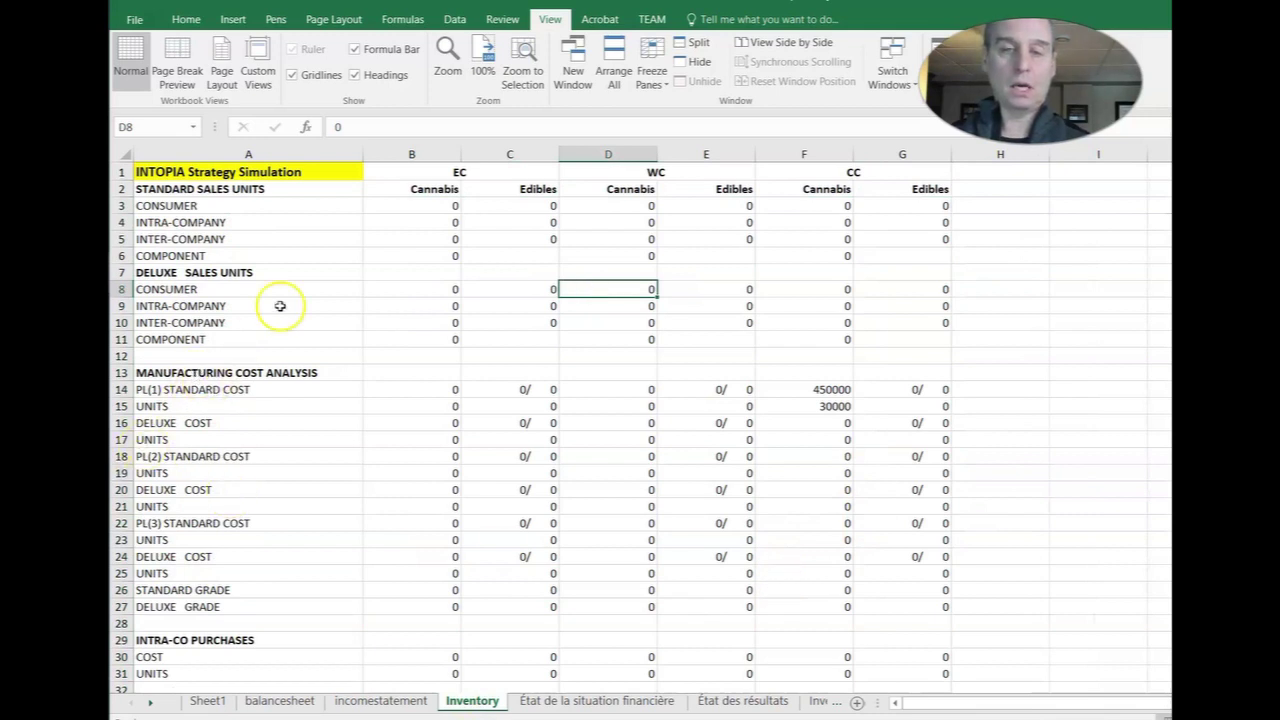
drag(203, 192, 907, 340)
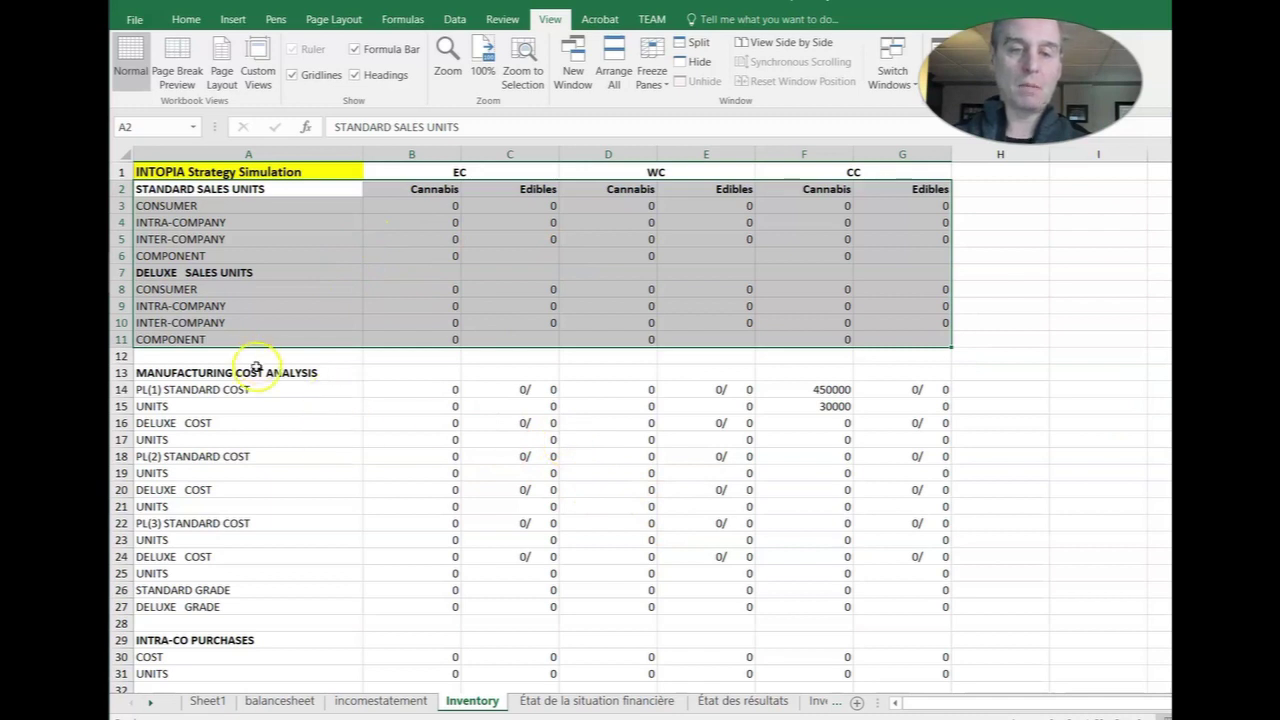
drag(257, 374, 914, 400)
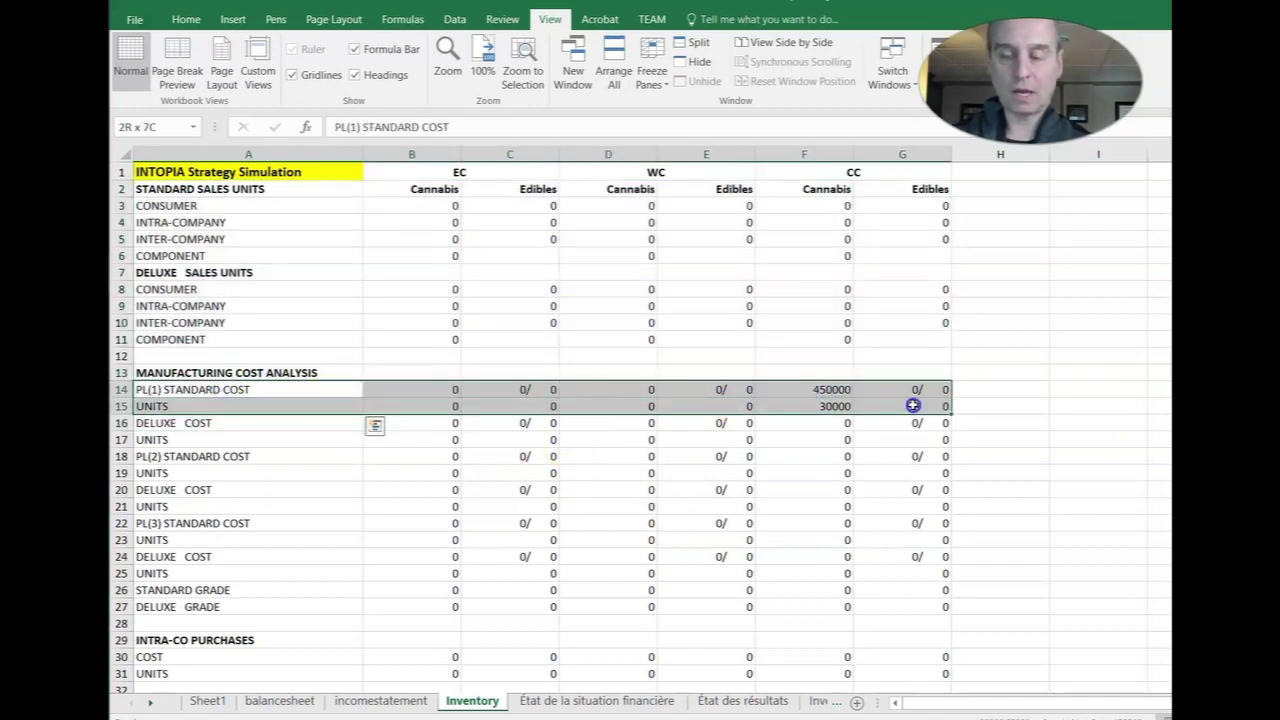
click(840, 406)
click(840, 390)
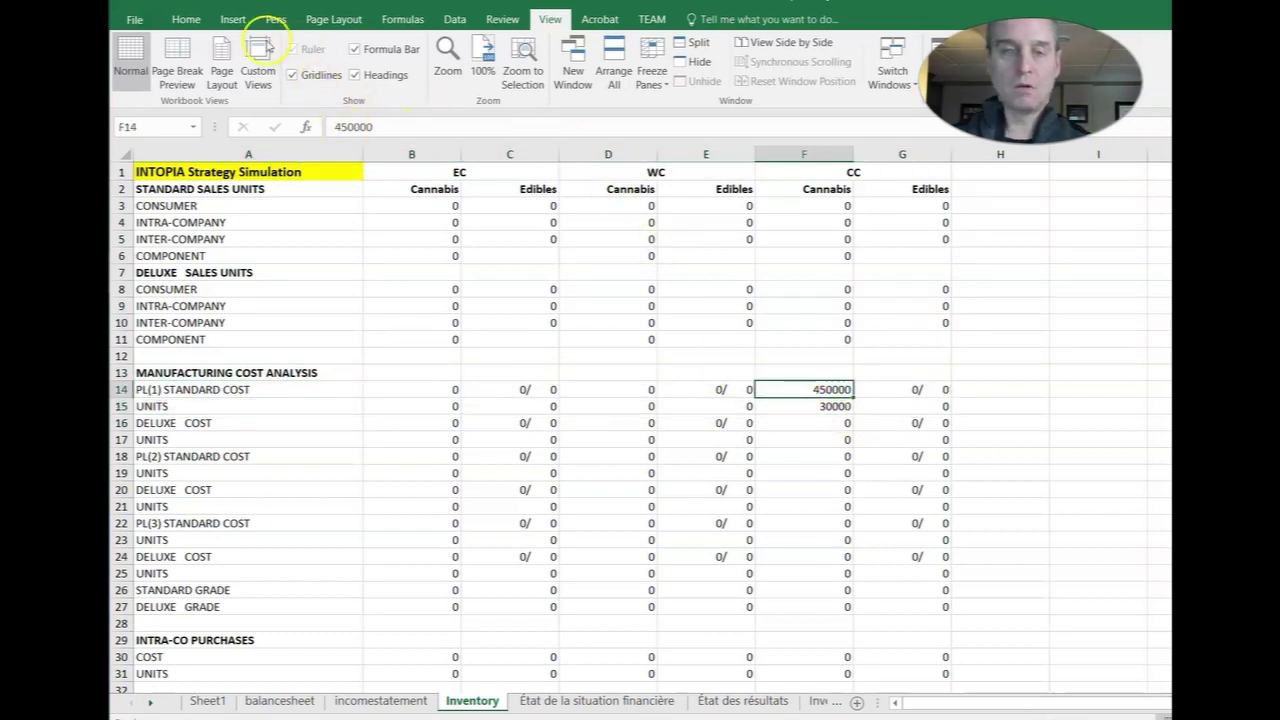
click(186, 19)
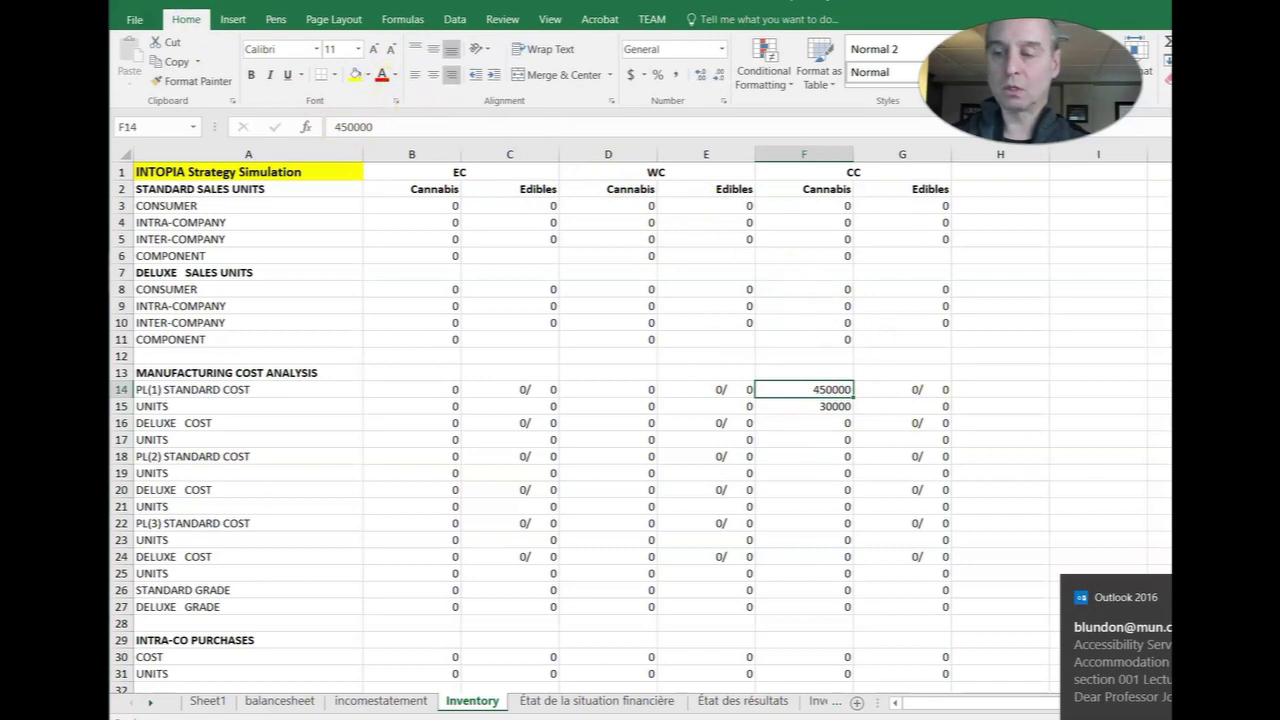
click(1115, 640)
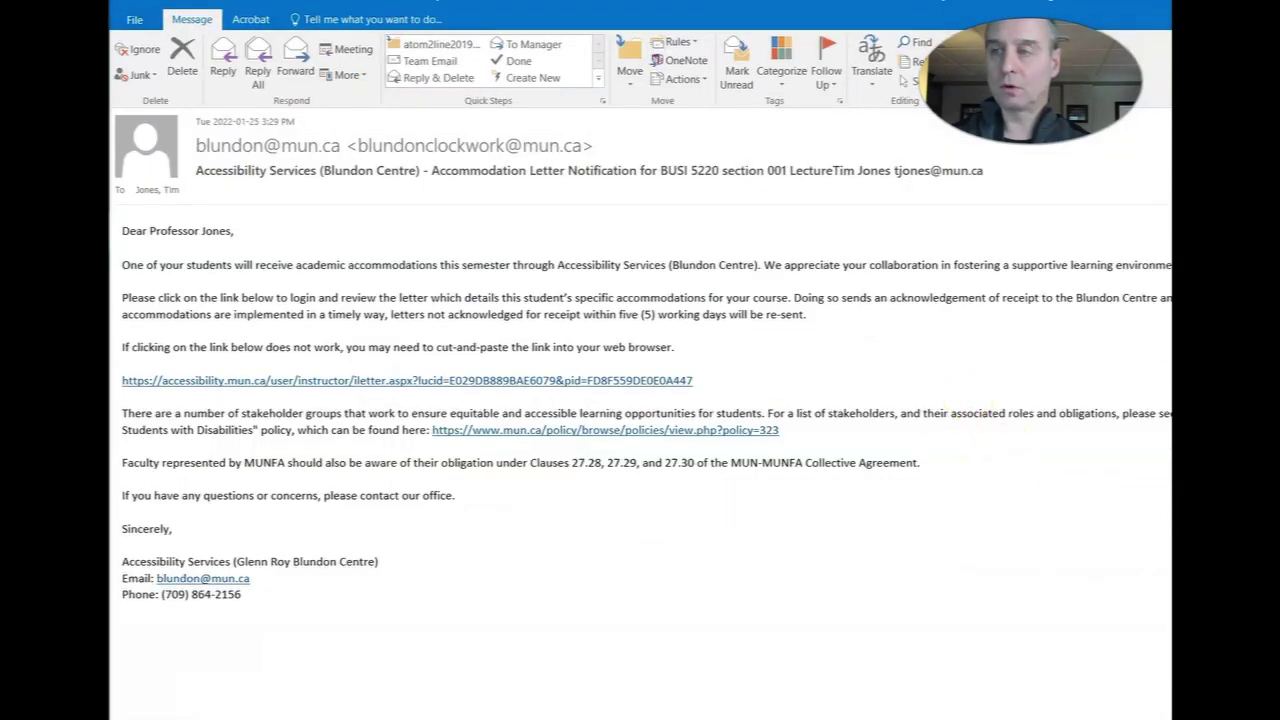
key(Escape)
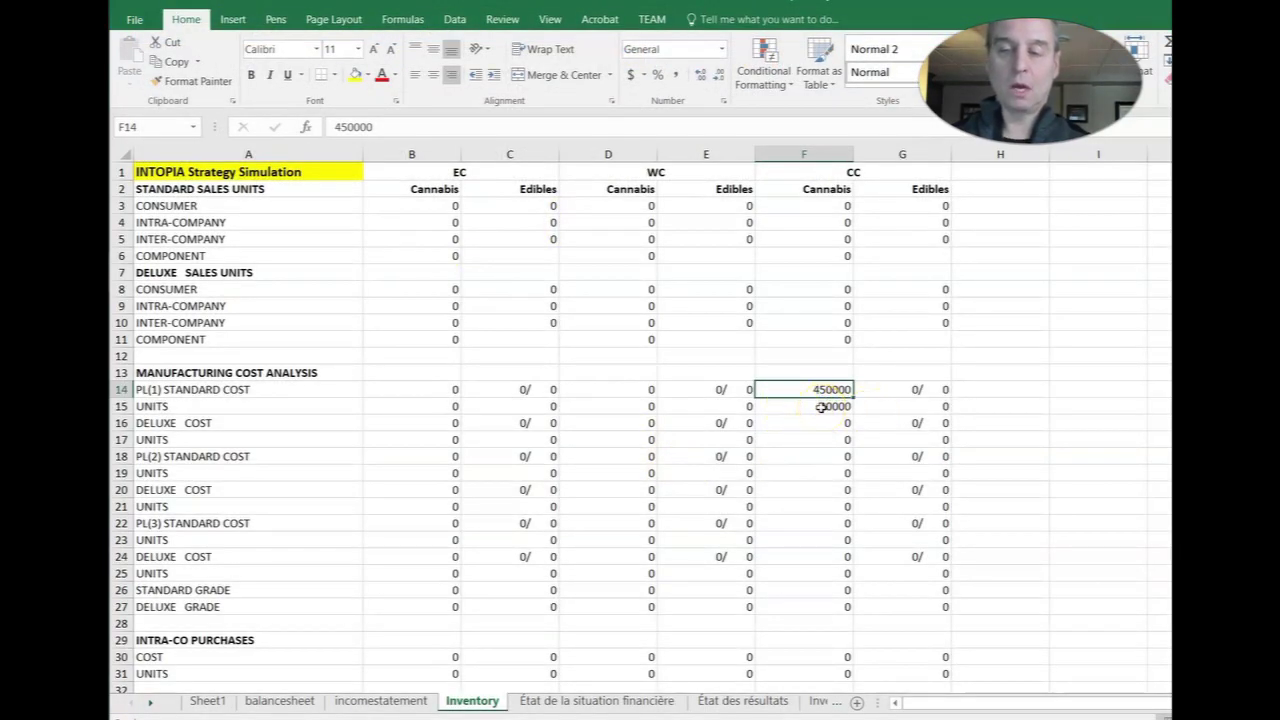
Calculate CC's cannabis cost per unit in H15 by dividing the PL(1) standard cost in F14 by the units in F15.
click(821, 407)
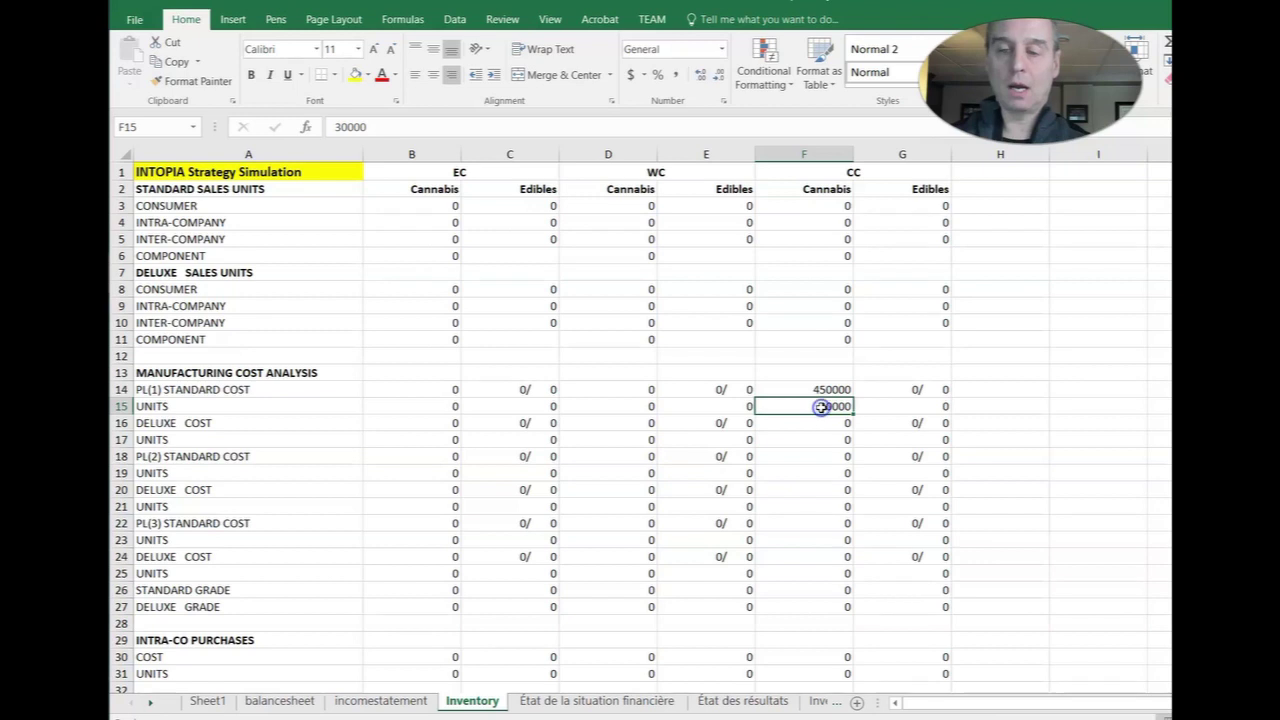
click(1024, 404)
text(=)
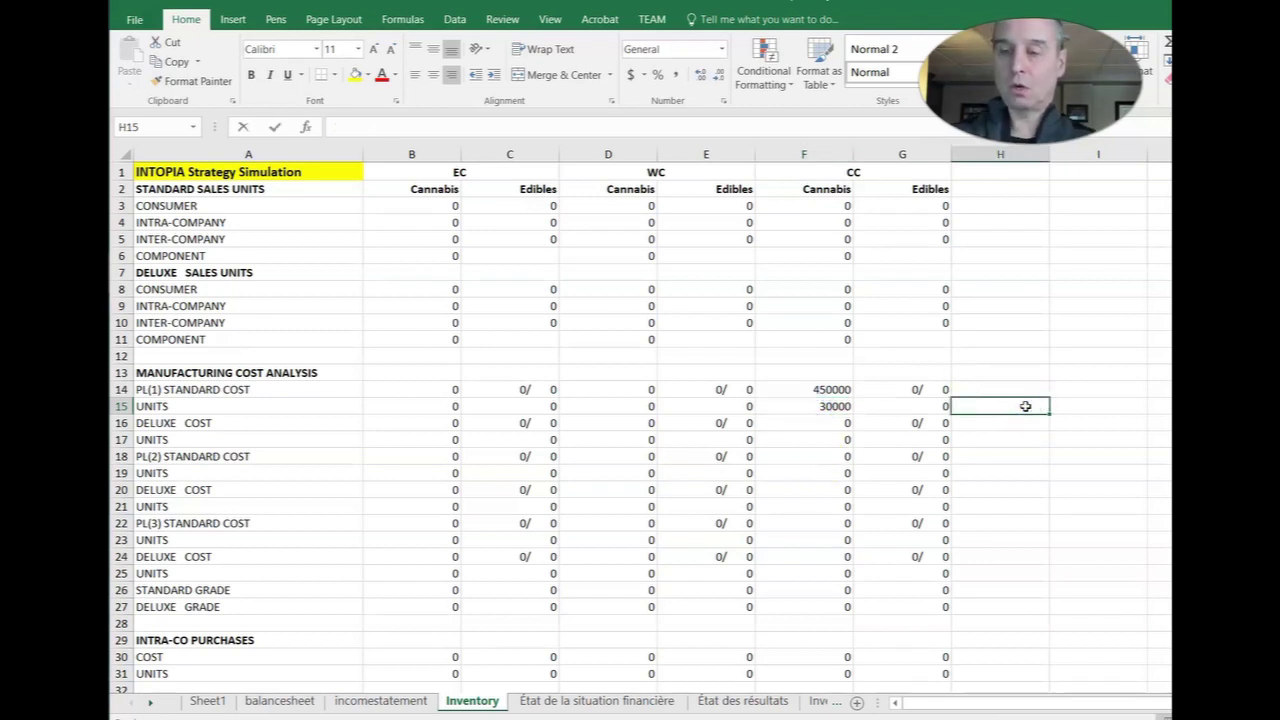
click(824, 387)
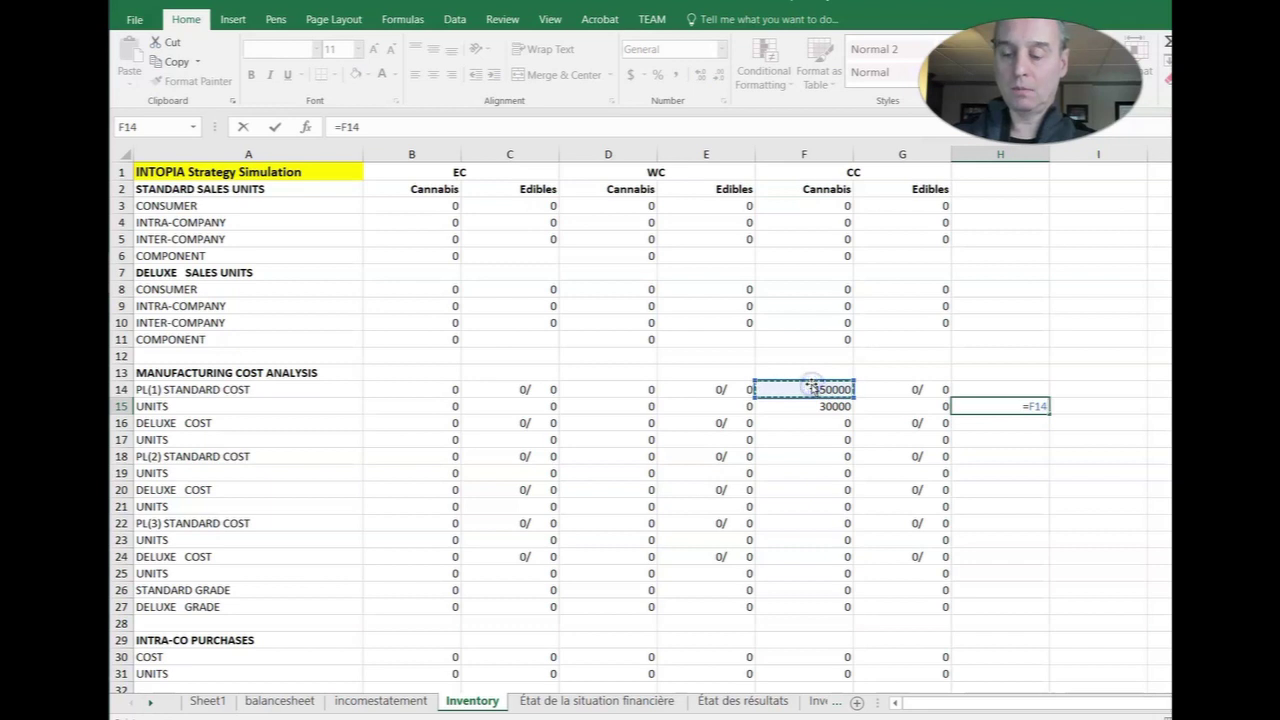
text(/)
click(805, 407)
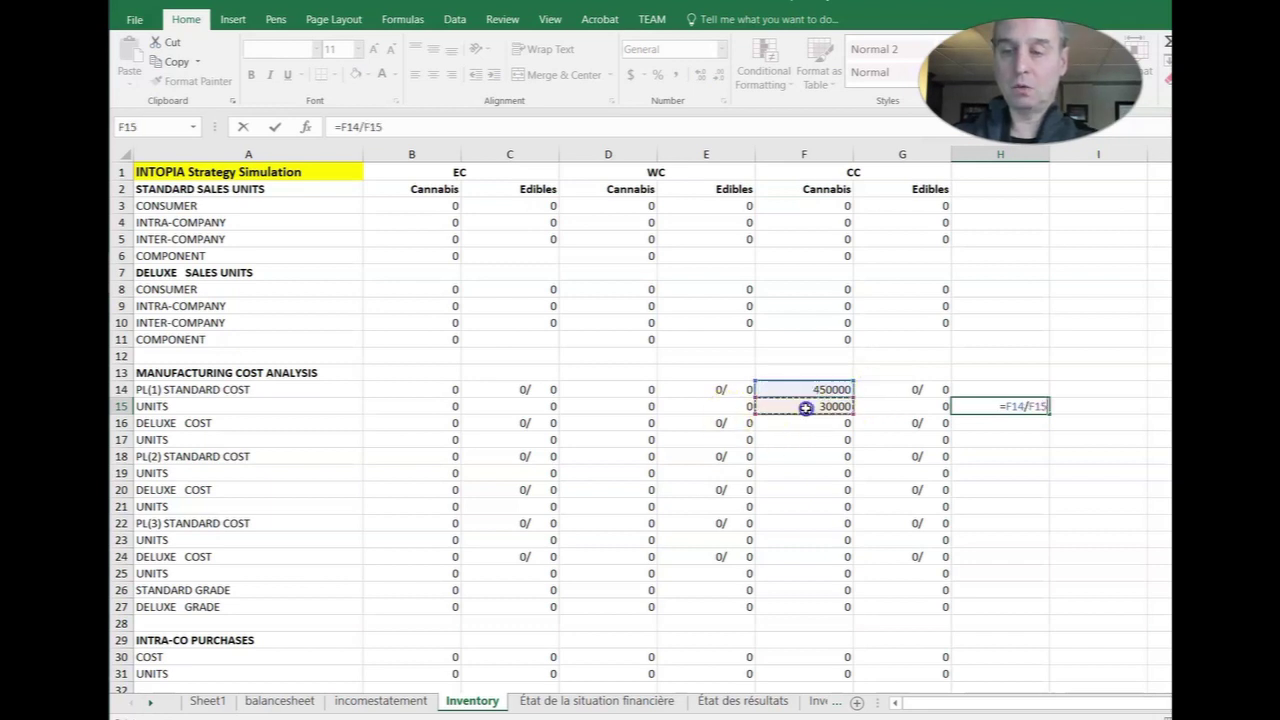
key(Return)
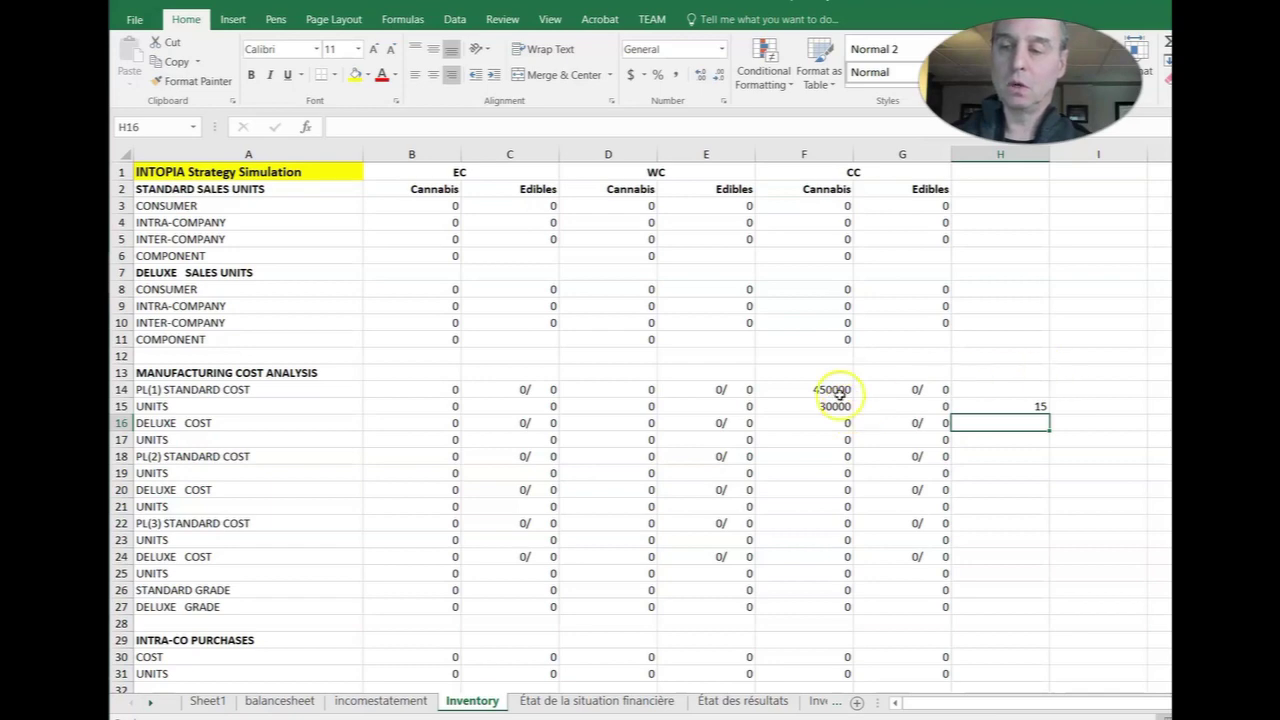
click(1030, 406)
Trace CC's cannabis PL(1) standard cost from the Inventory sheet to the Standard X inventory on the balance sheet.
scroll(608, 477, down, 3)
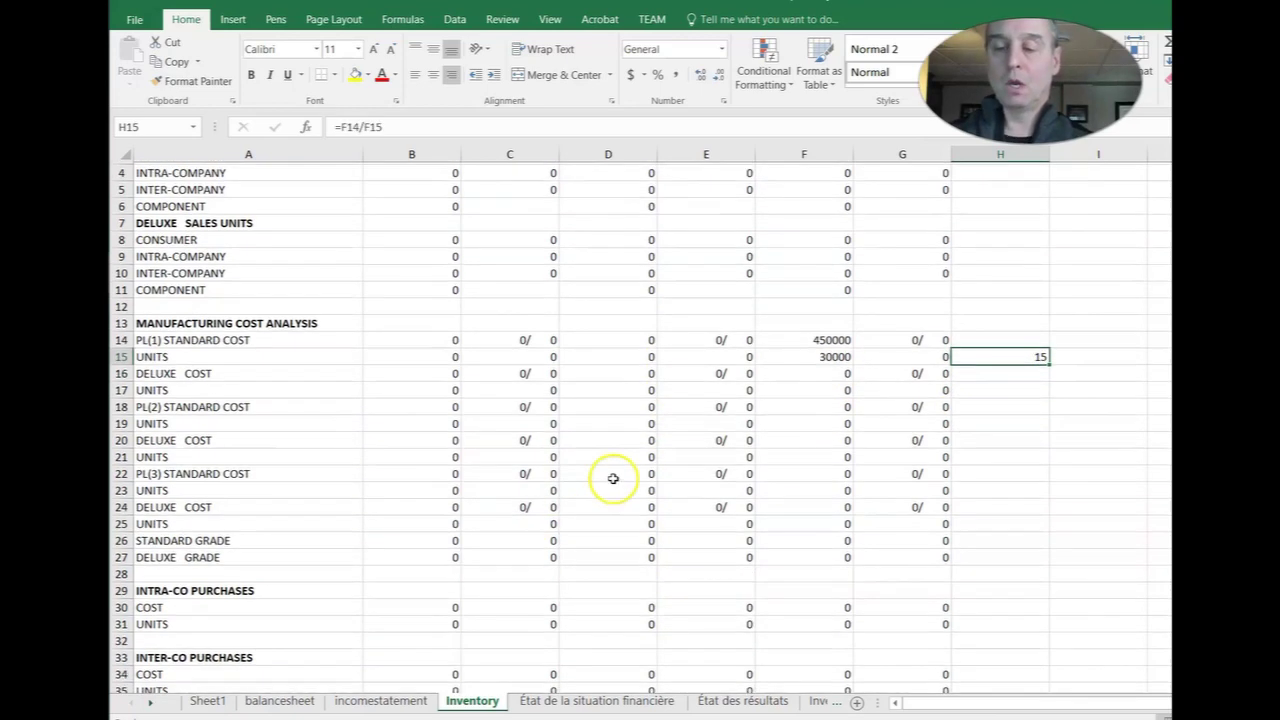
scroll(654, 486, up, 3)
click(818, 390)
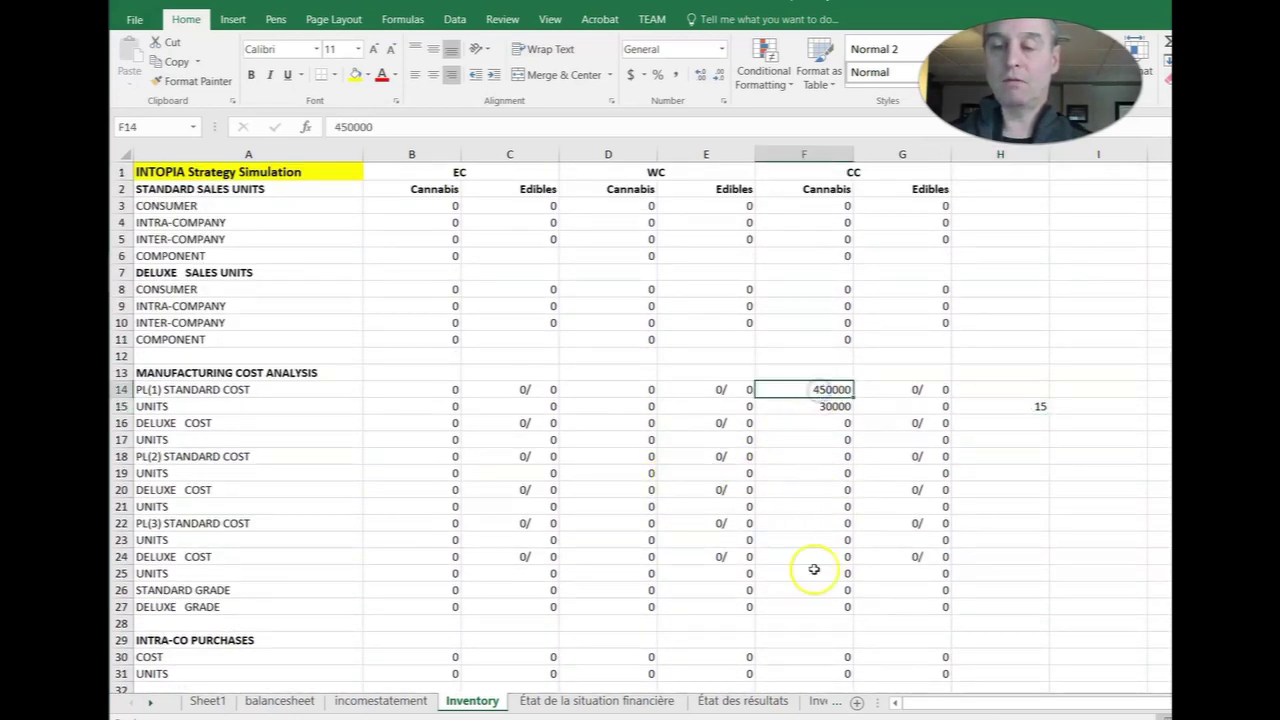
click(300, 703)
scroll(686, 440, up, 8)
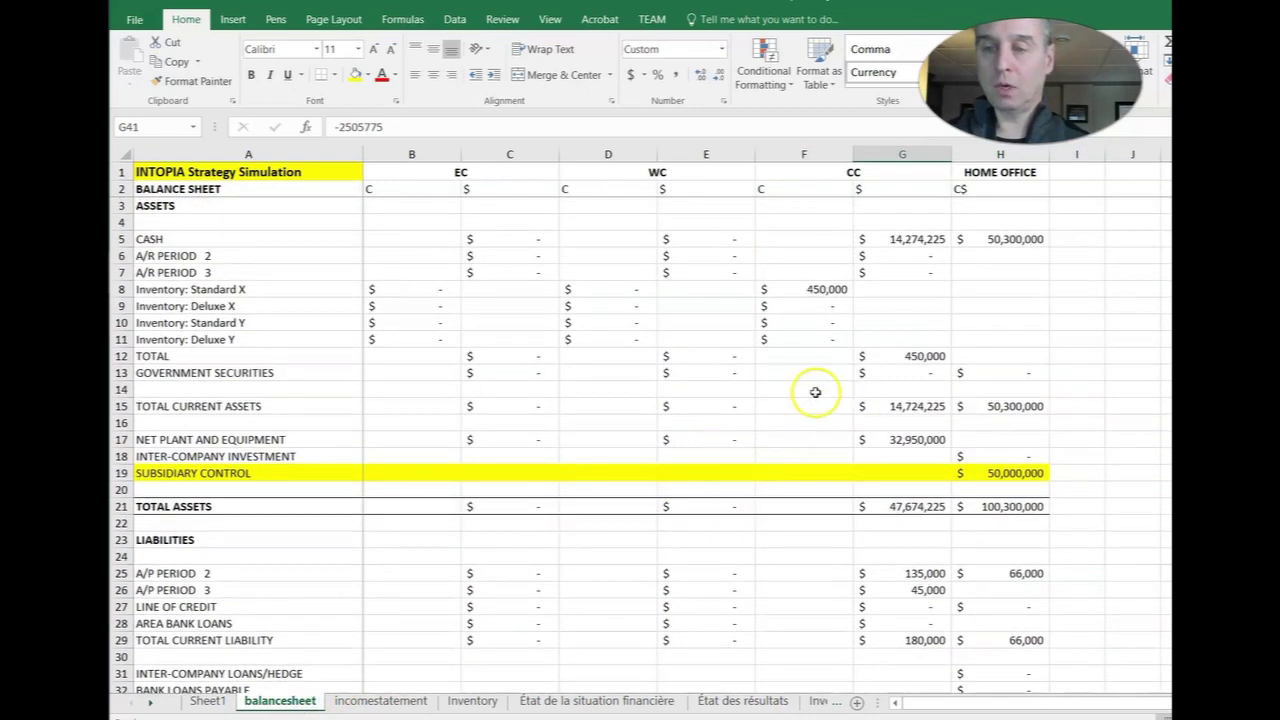
Compare CC's Period 2 and Period 3 accounts payable with its cash on the balance sheet.
scroll(918, 405, down, 1)
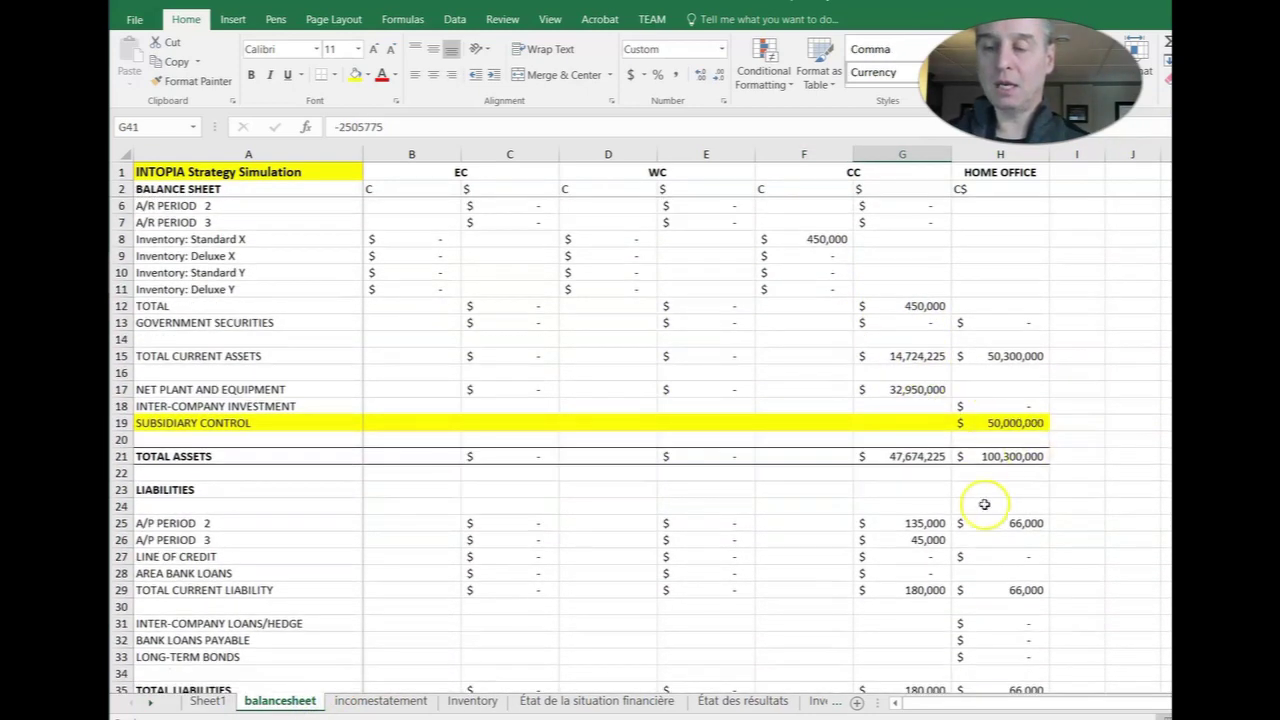
drag(920, 523, 912, 540)
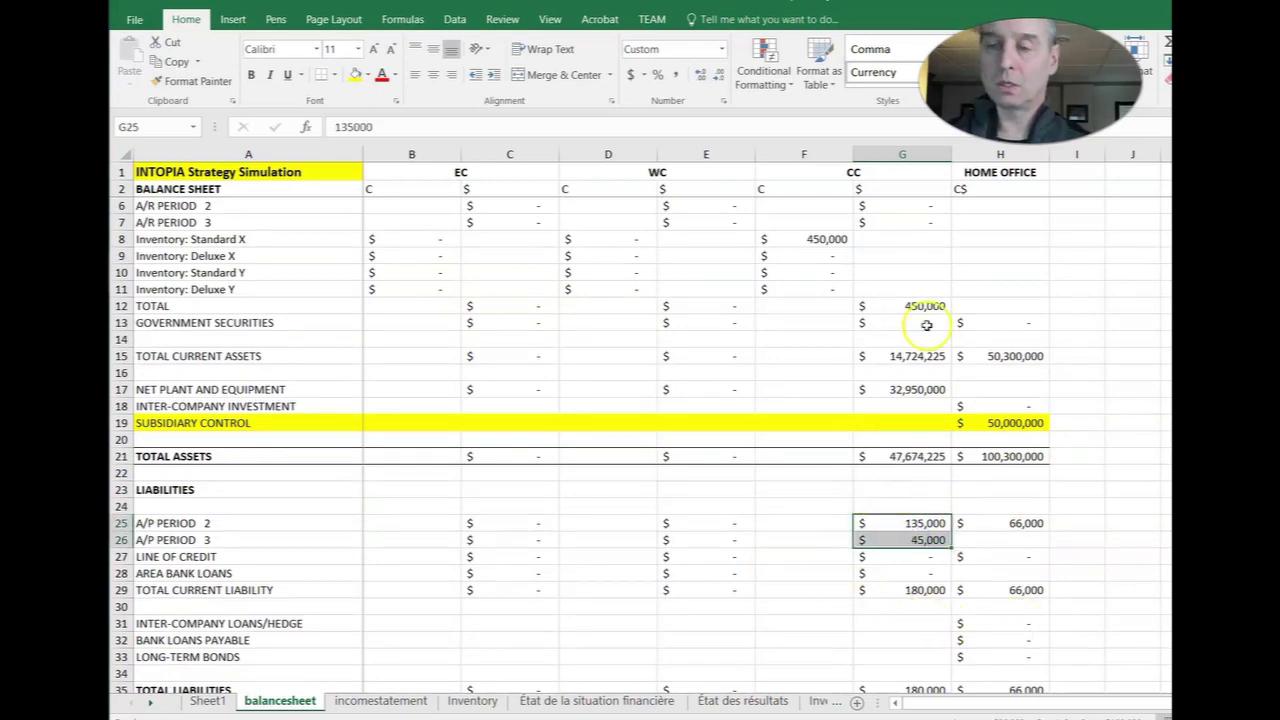
scroll(910, 250, up, 1)
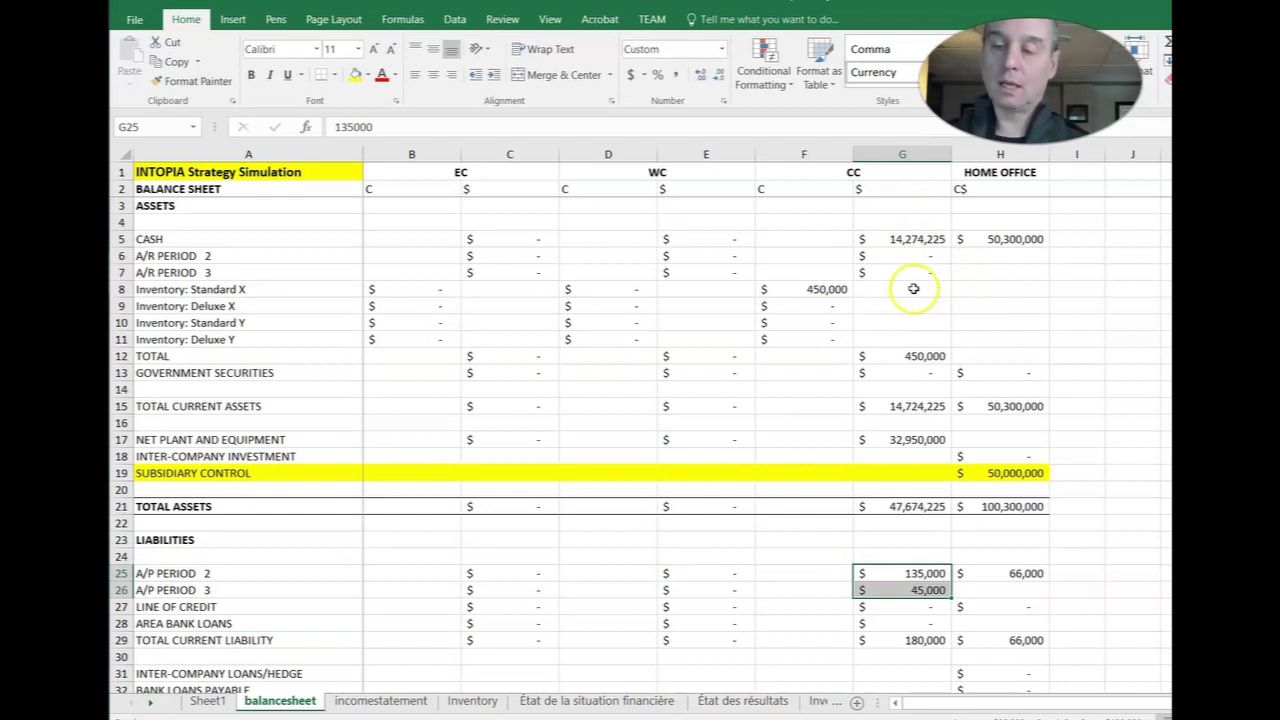
click(905, 238)
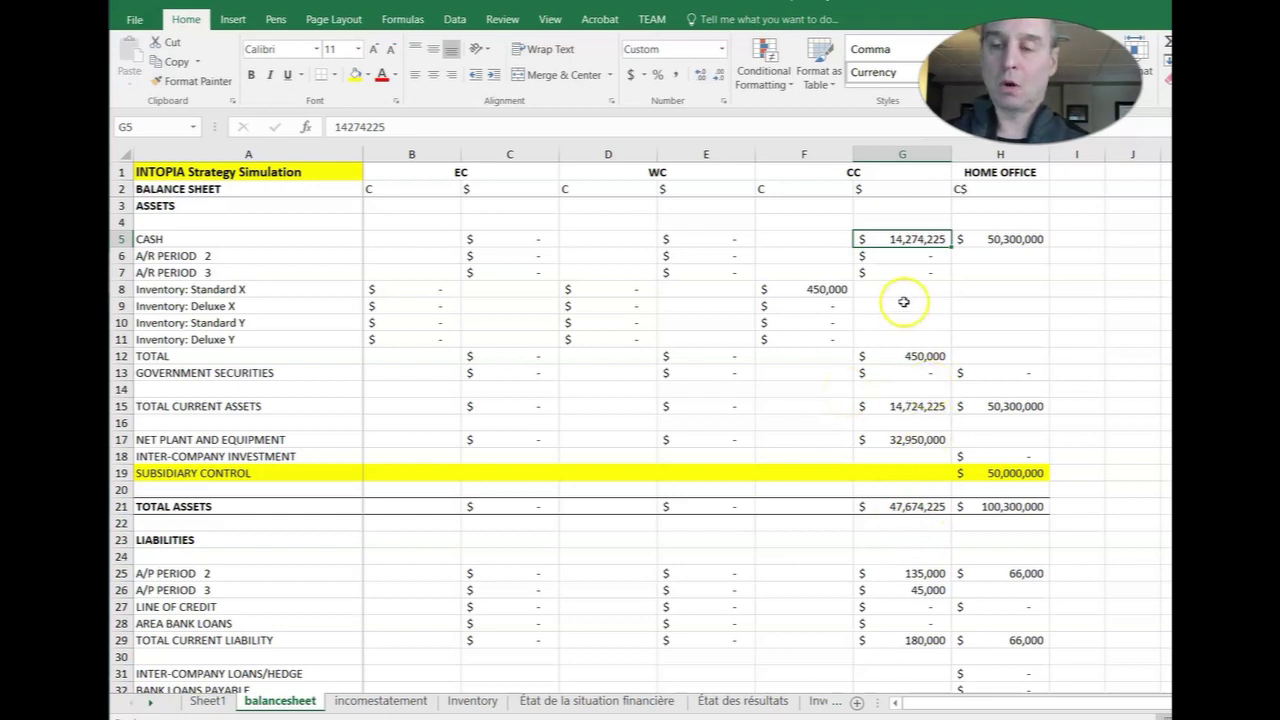
click(920, 573)
click(915, 589)
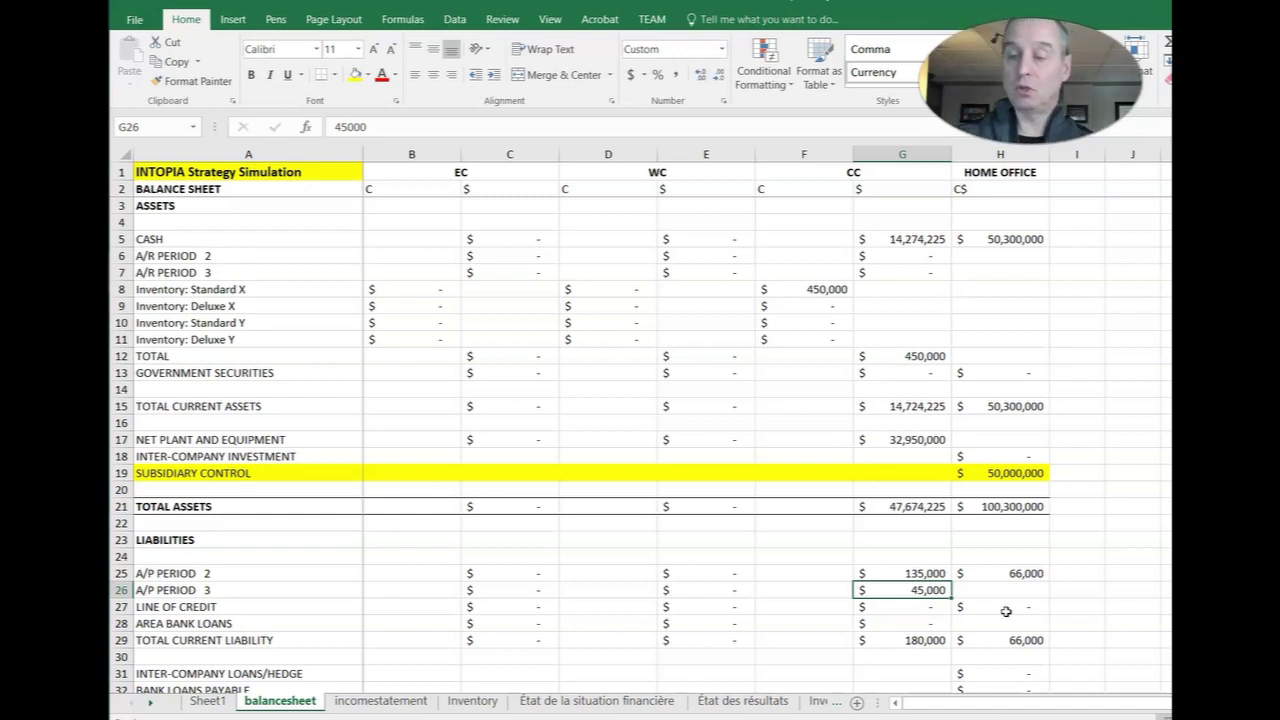
click(937, 572)
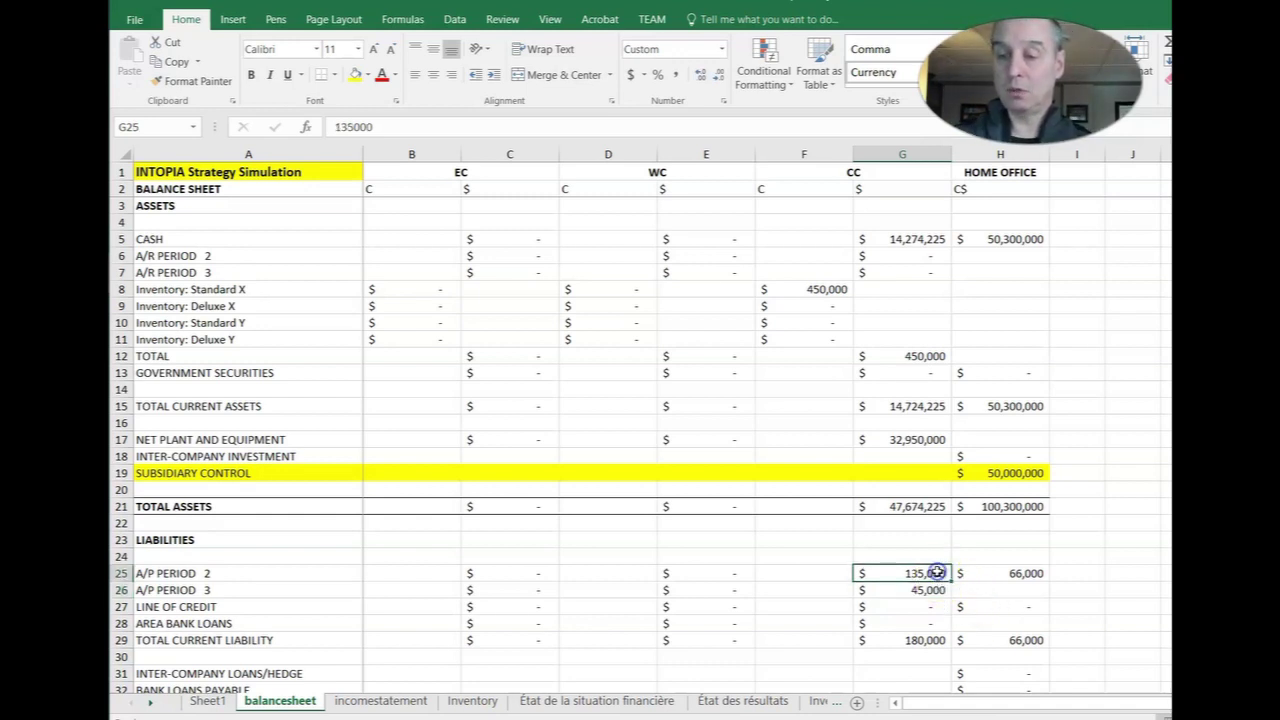
click(902, 240)
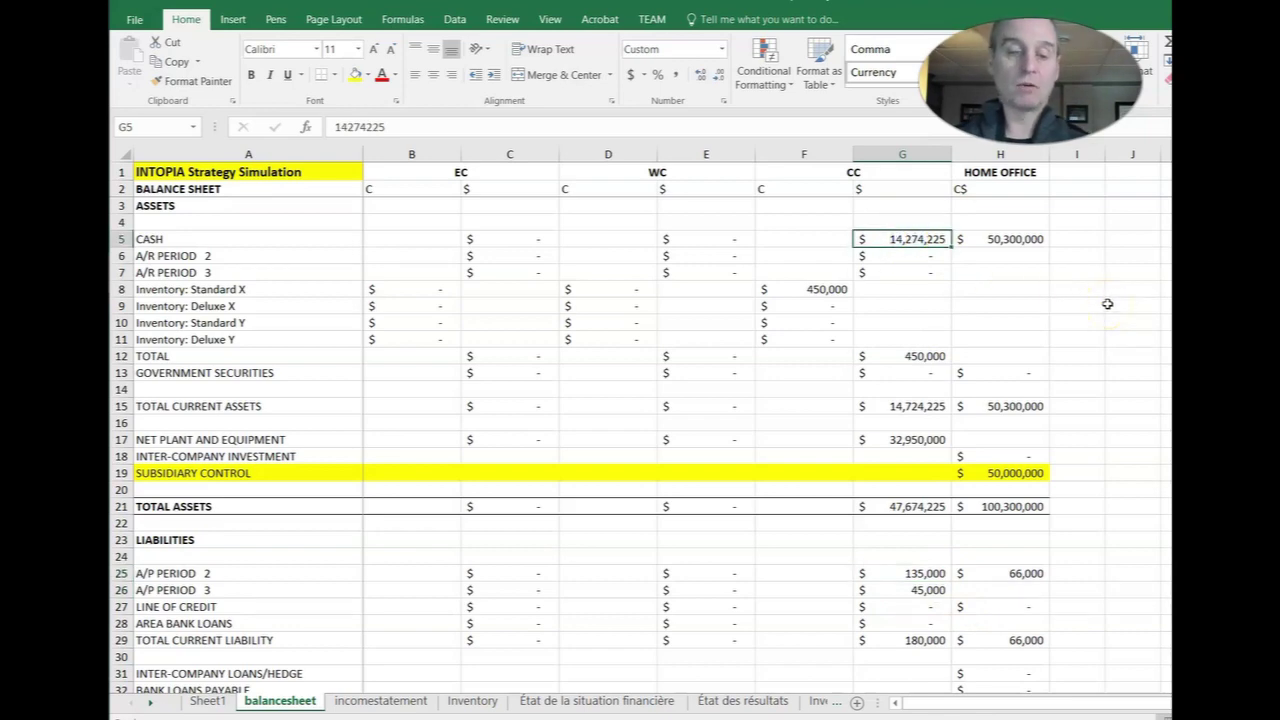
Examine the line of credit row across all areas against CC's cash on the balance sheet.
scroll(600, 271, down, 1)
drag(250, 555, 1025, 555)
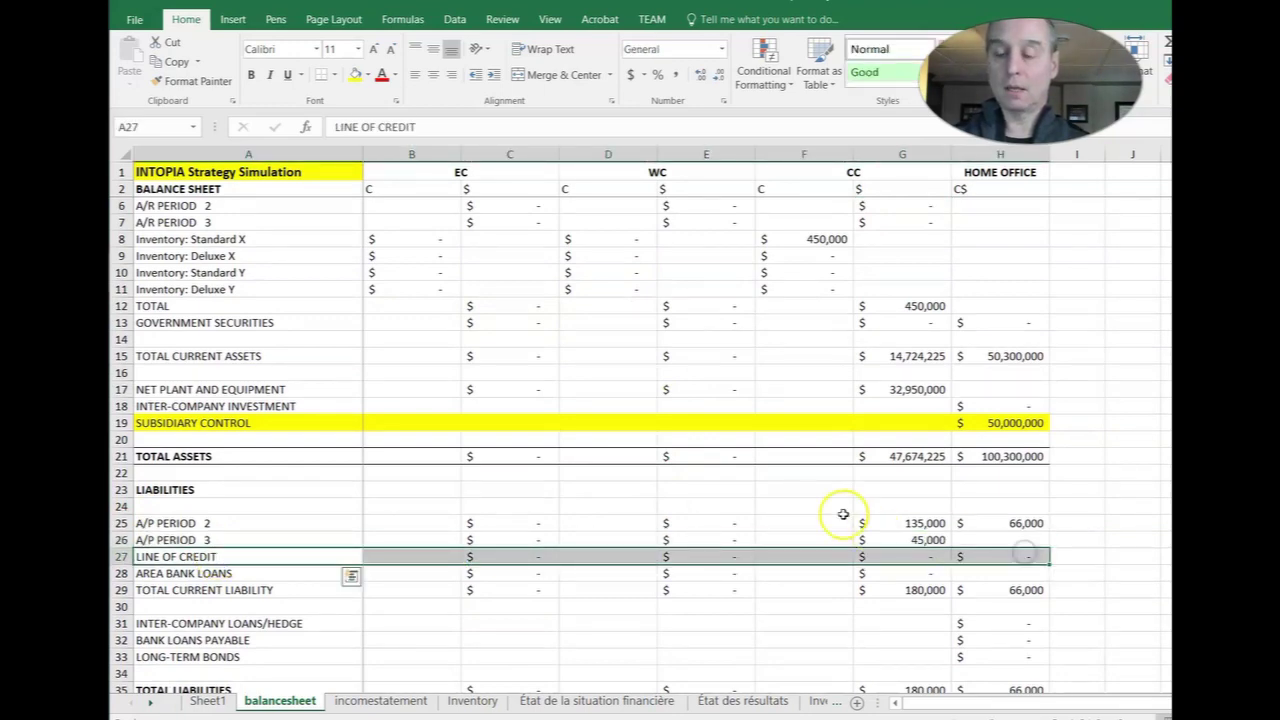
scroll(820, 520, up, 1)
click(936, 241)
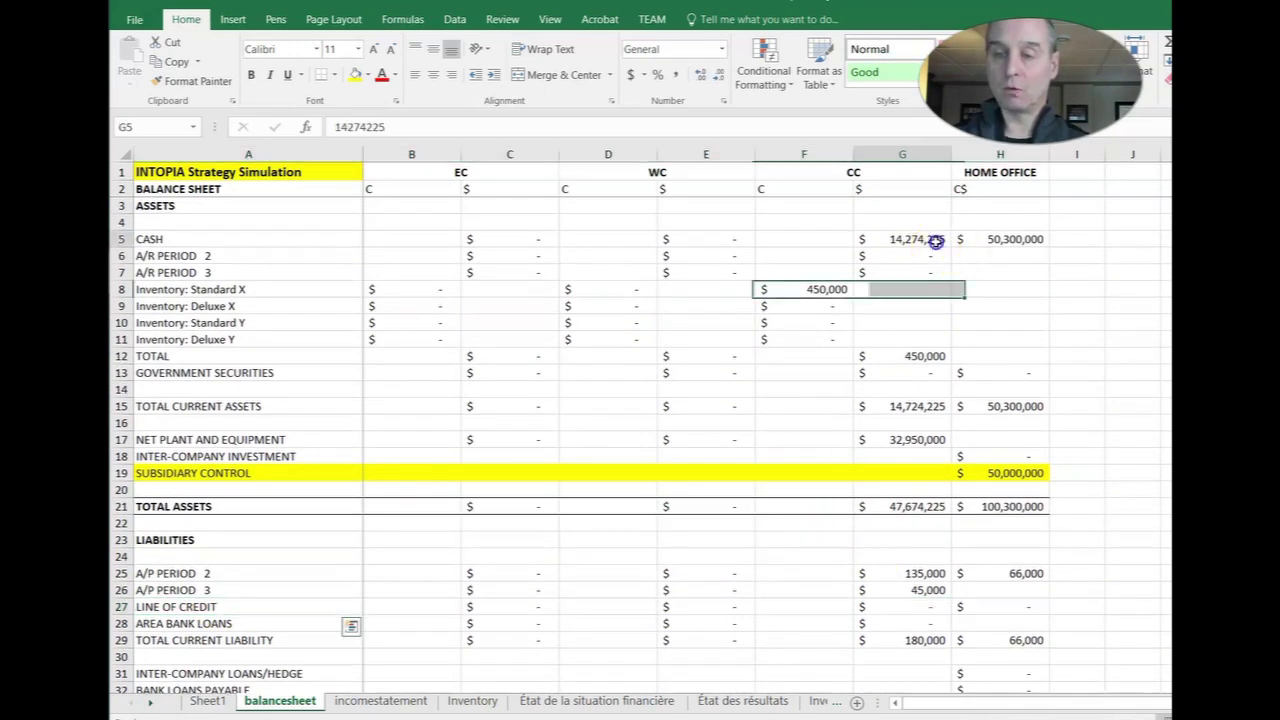
click(987, 272)
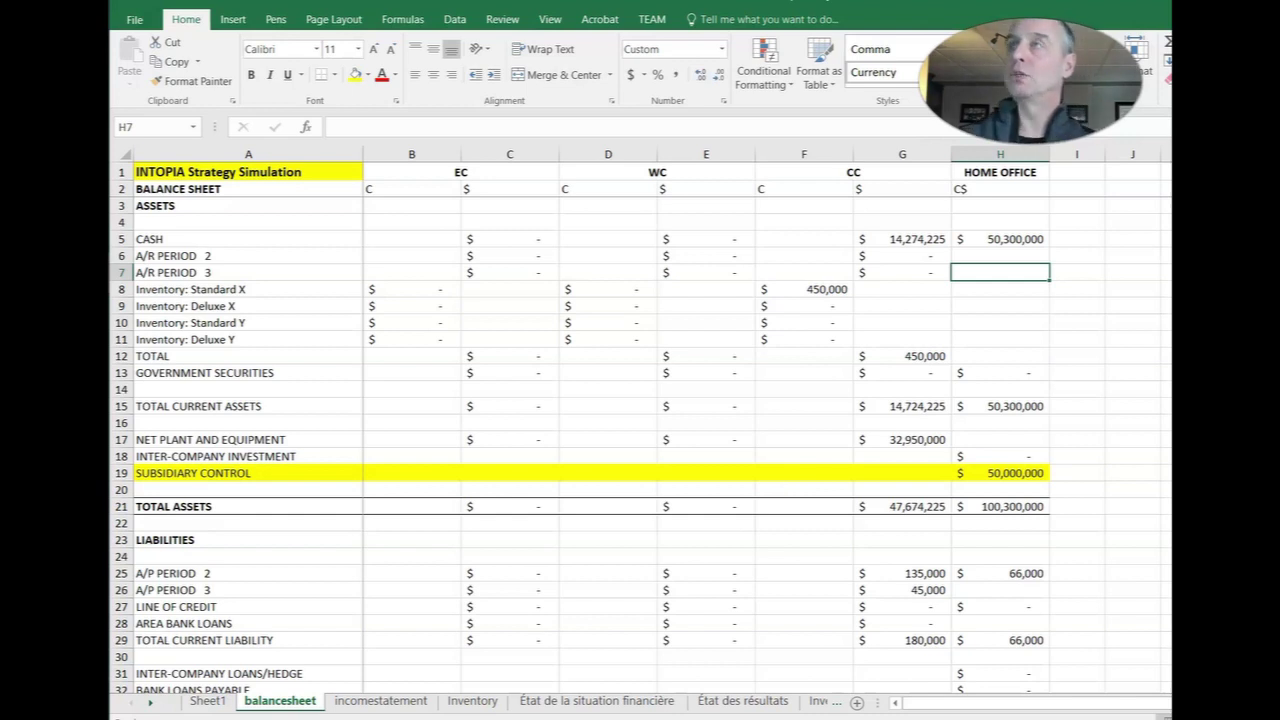
Switch to the INTOPIA site in the browser and go back from the Individual Team Statements page.
key(alt+Tab)
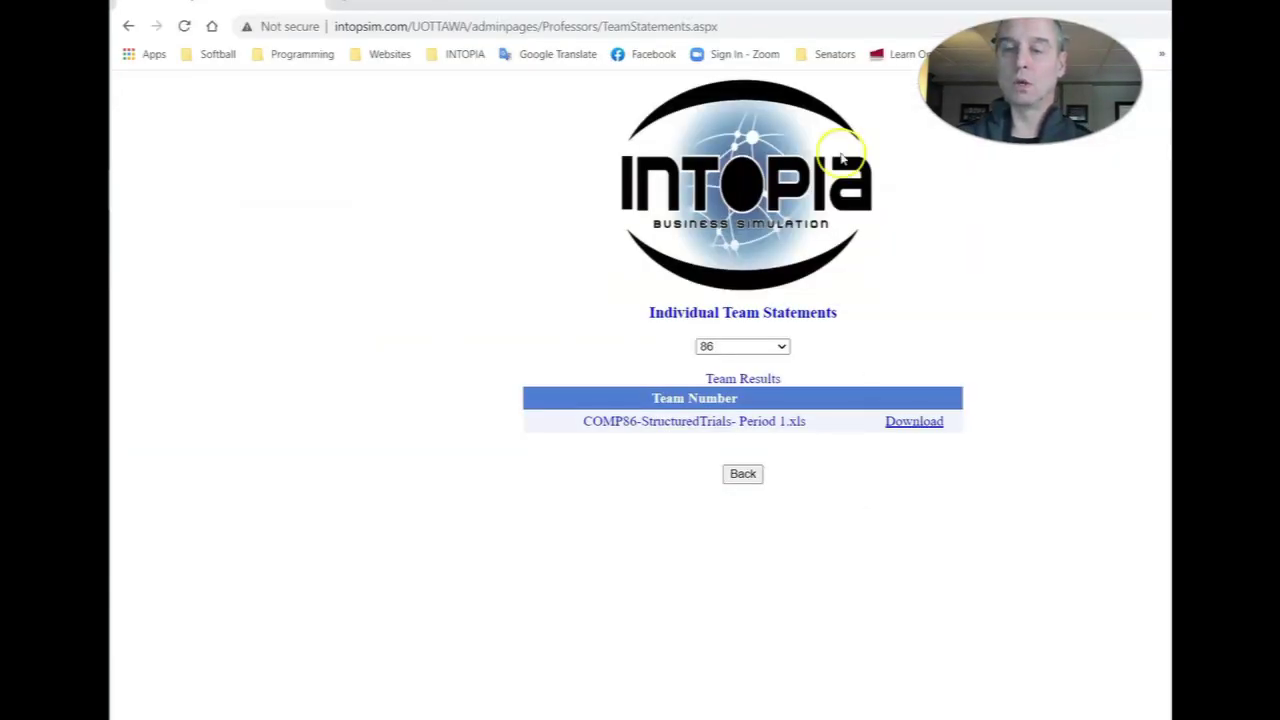
click(743, 470)
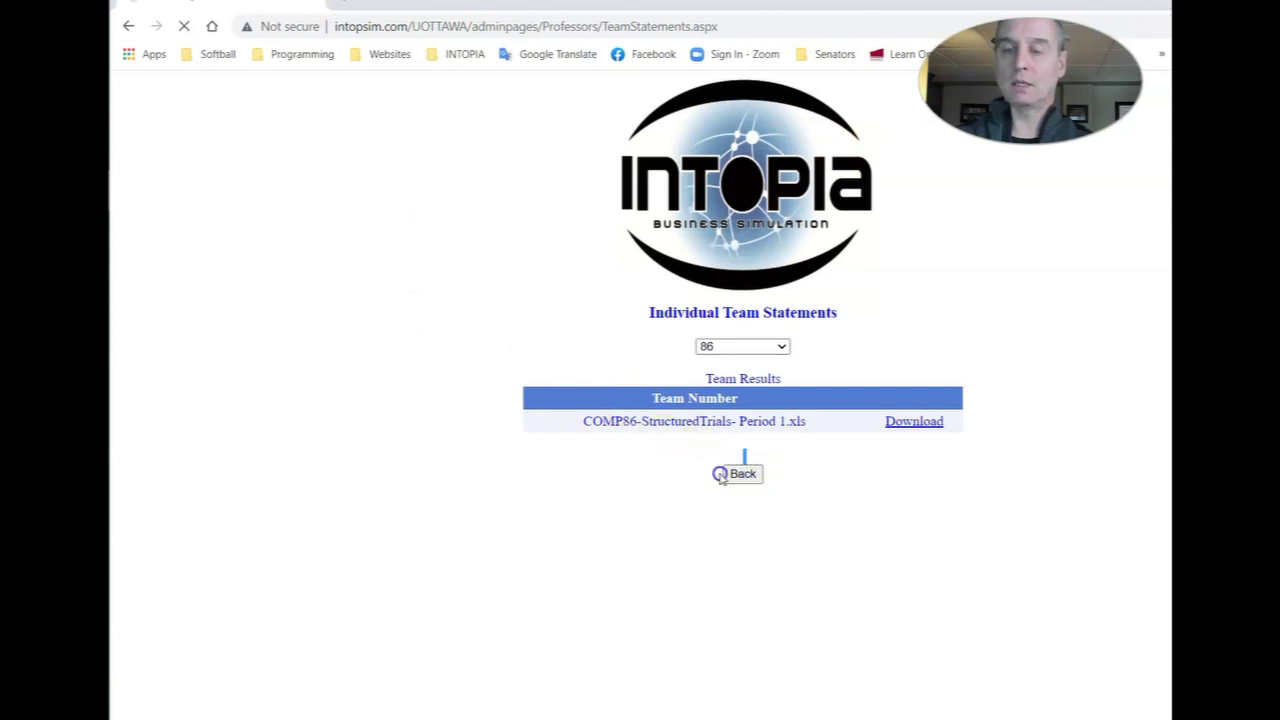